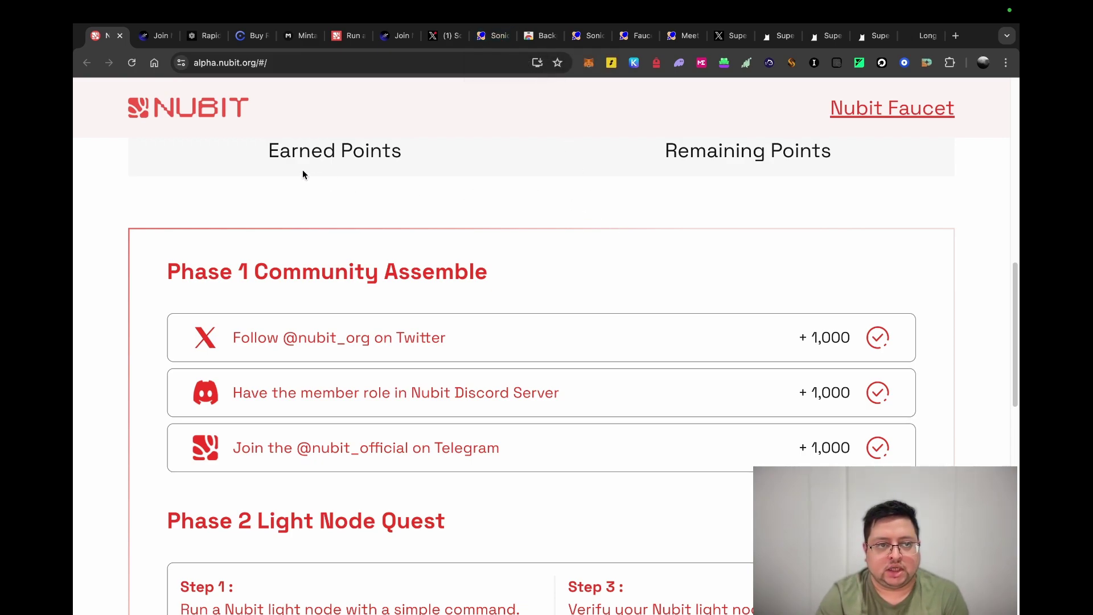
# Expand the Nubit section in the airdrop notes, then return to the browser
pyautogui.scroll(4, 222, 188)
pyautogui.press('super+Tab')
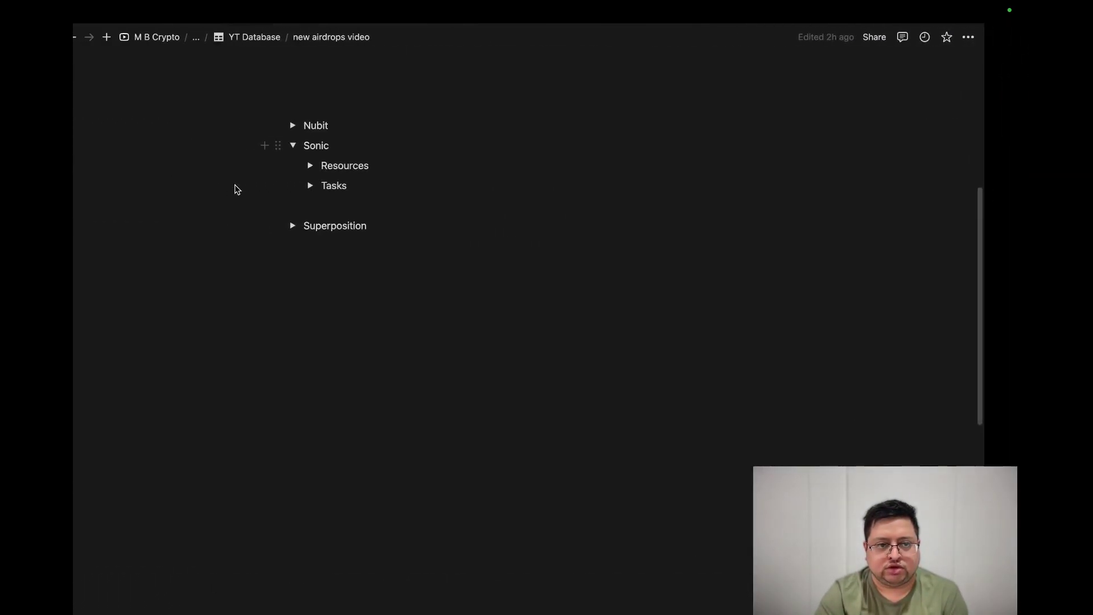
pyautogui.click(328, 128)
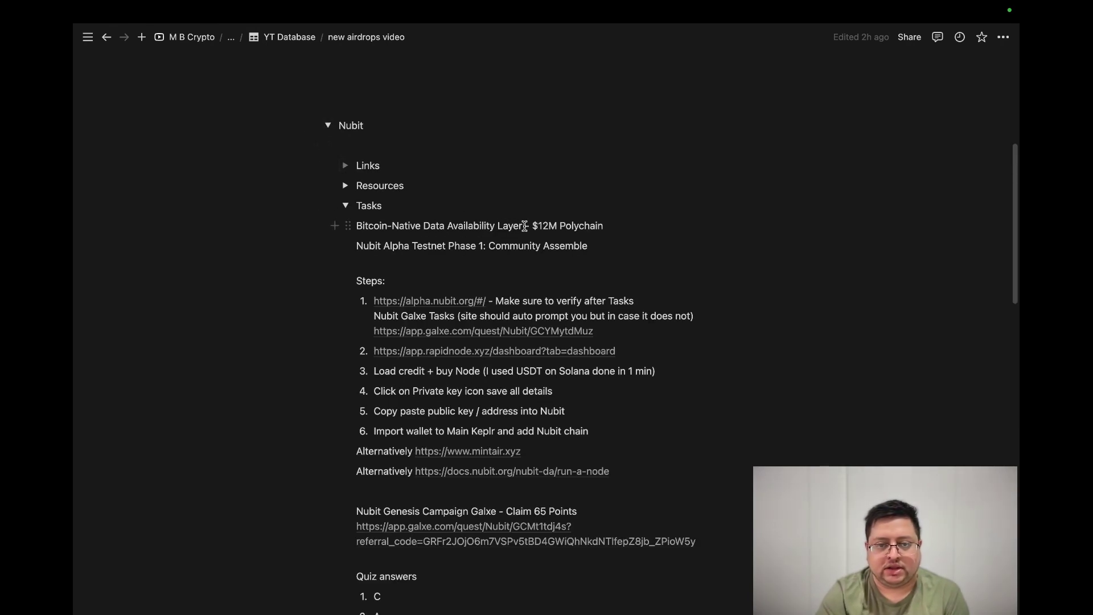
pyautogui.press('super+Tab')
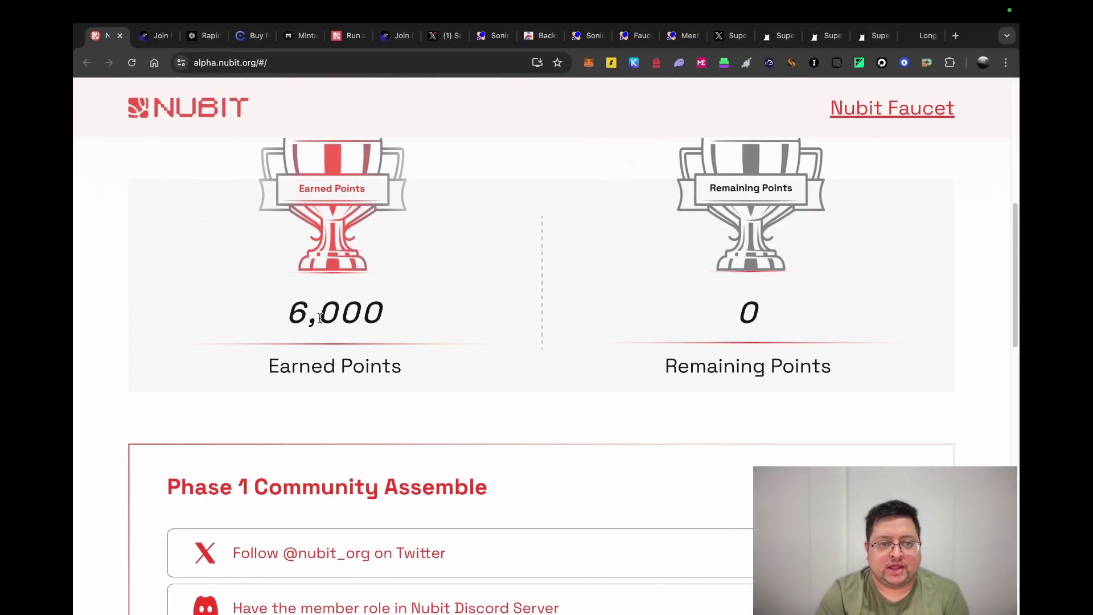
# Review the Nubit testnet site and glance at the Nubit Galxe quest page
pyautogui.scroll(2, 320, 318)
pyautogui.scroll(1, 318, 336)
pyautogui.scroll(2, 317, 349)
pyautogui.scroll(-3, 317, 349)
pyautogui.scroll(2, 316, 346)
pyautogui.scroll(3, 381, 388)
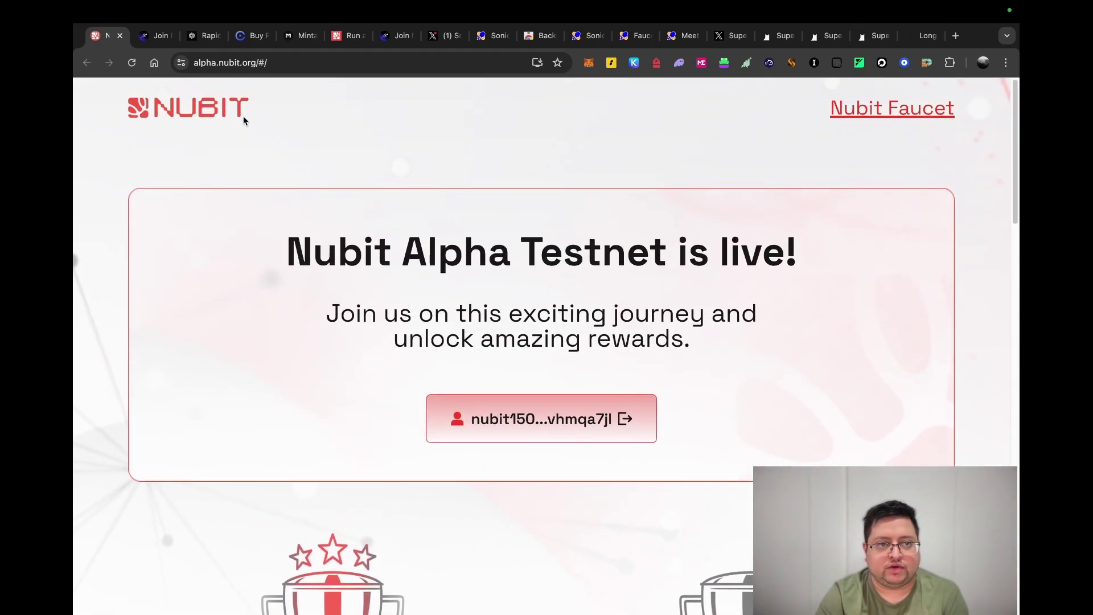
pyautogui.scroll(-2, 369, 372)
pyautogui.scroll(-4, 369, 373)
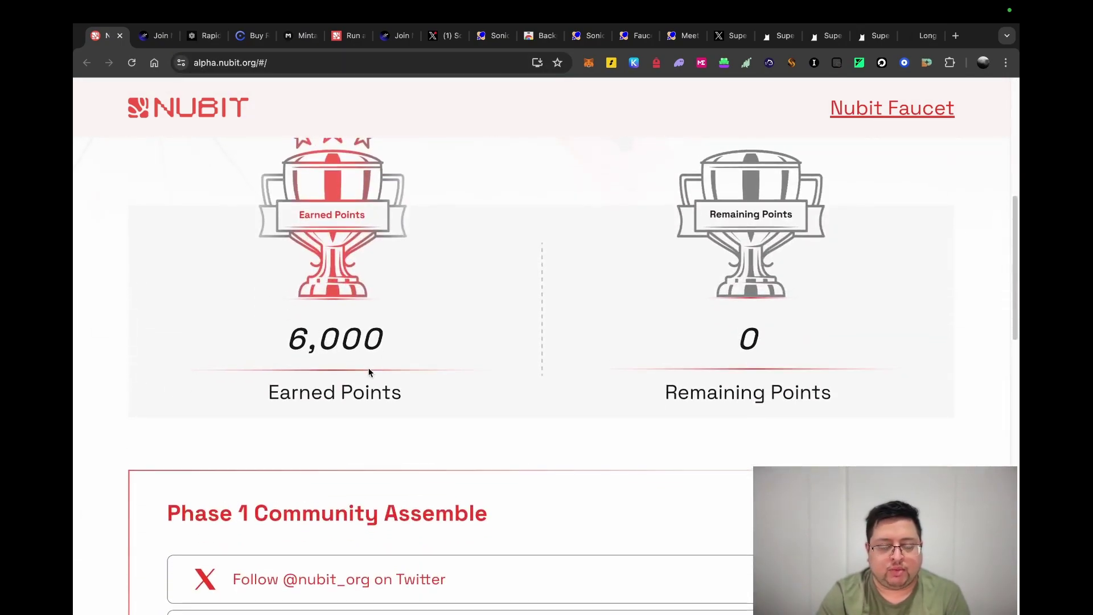
pyautogui.scroll(-3, 289, 338)
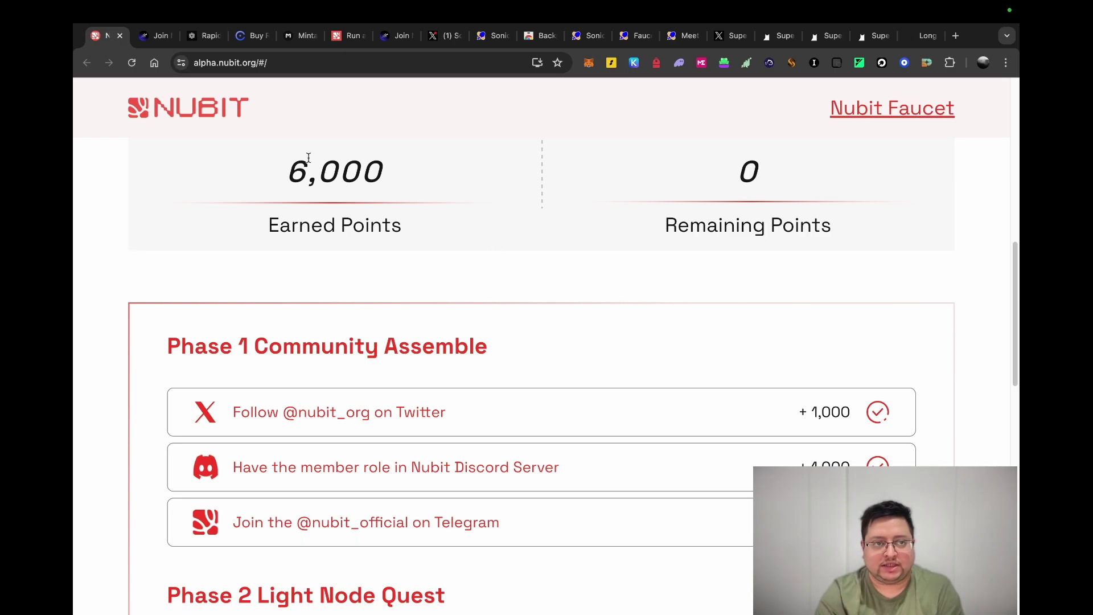
pyautogui.click(155, 36)
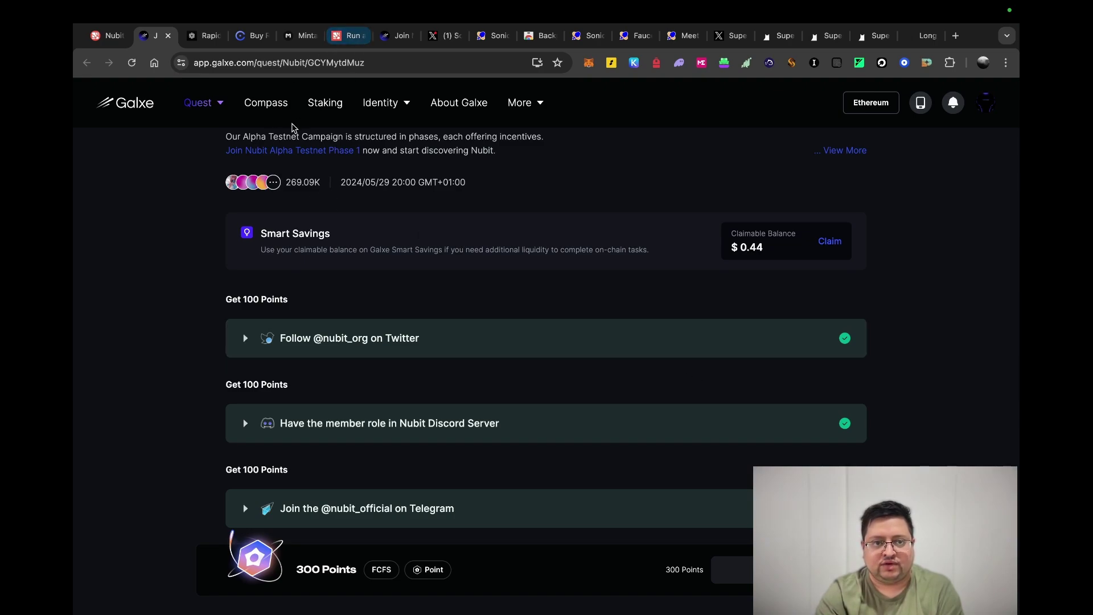
pyautogui.click(108, 36)
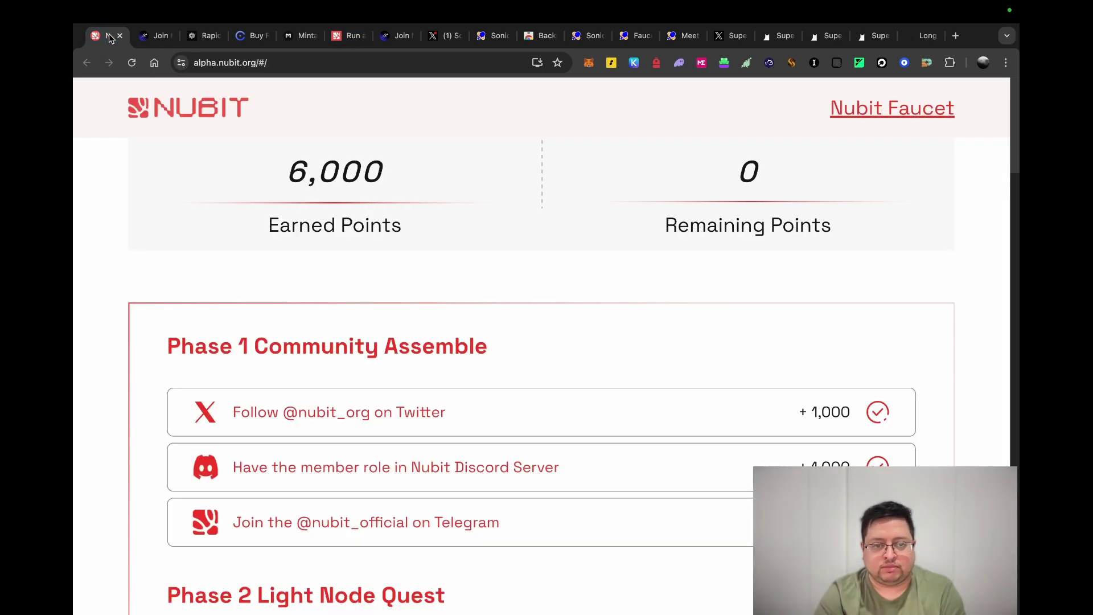
pyautogui.scroll(-2, 269, 394)
pyautogui.scroll(-5, 269, 394)
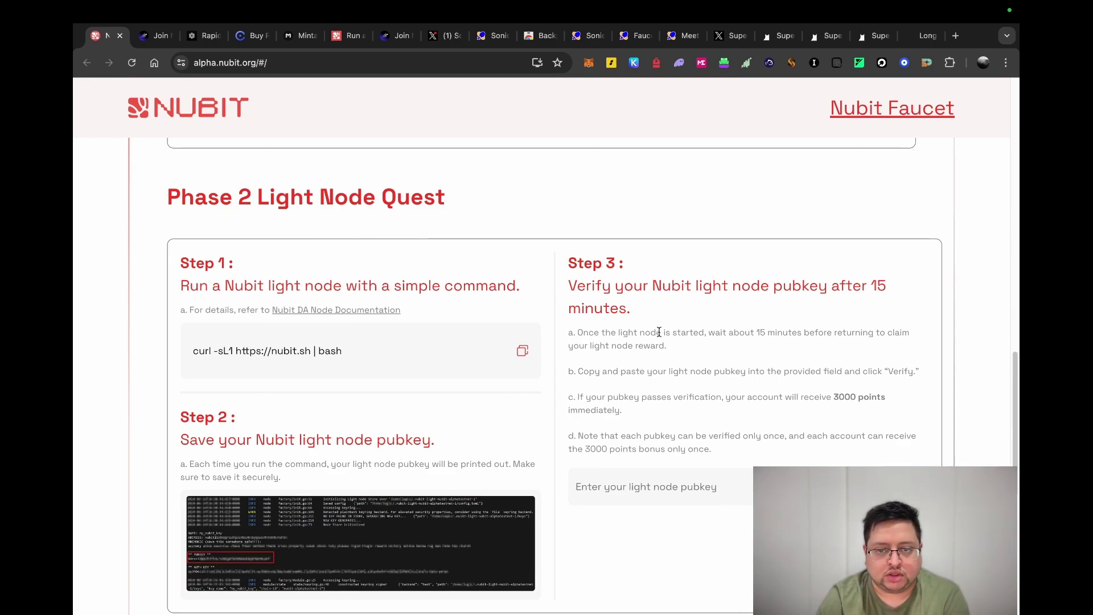
pyautogui.scroll(-1, 659, 332)
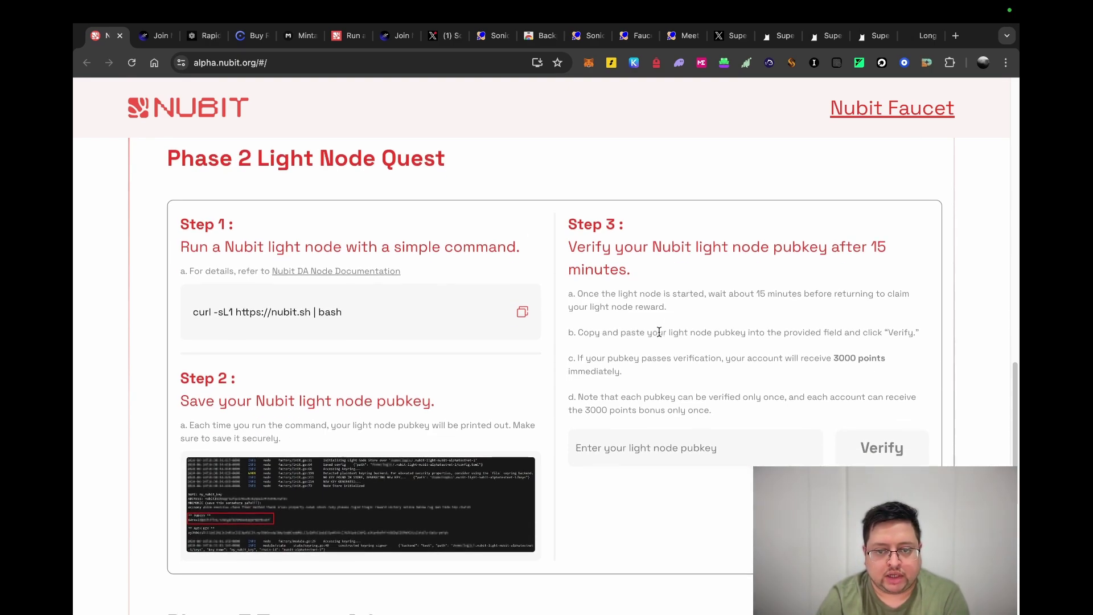
# Enter the Rapid Node app dashboard and check the Add Credits form
pyautogui.click(208, 39)
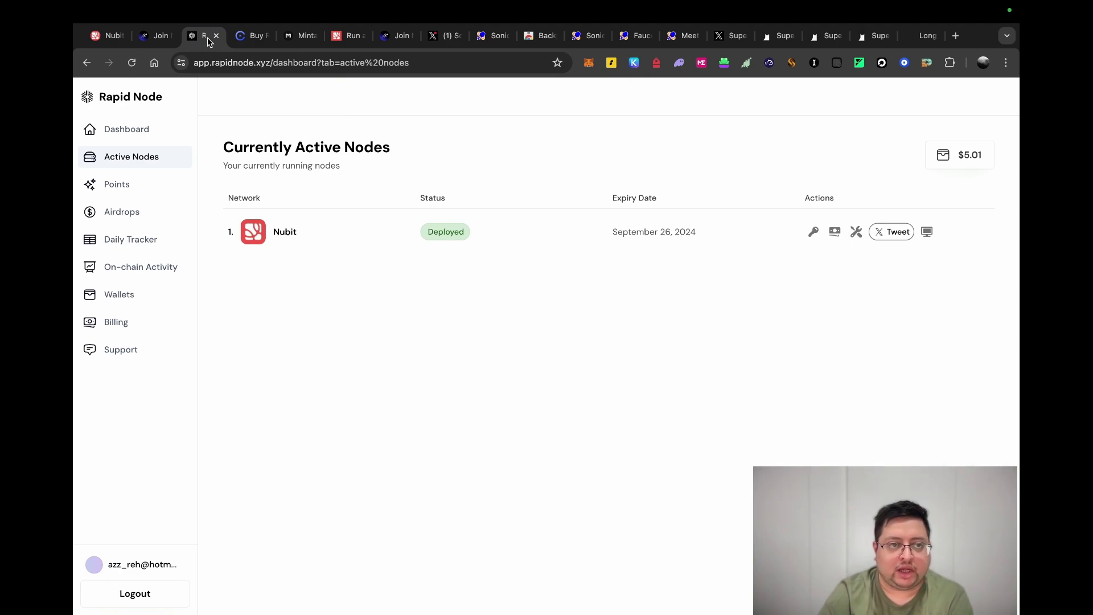
pyautogui.click(121, 100)
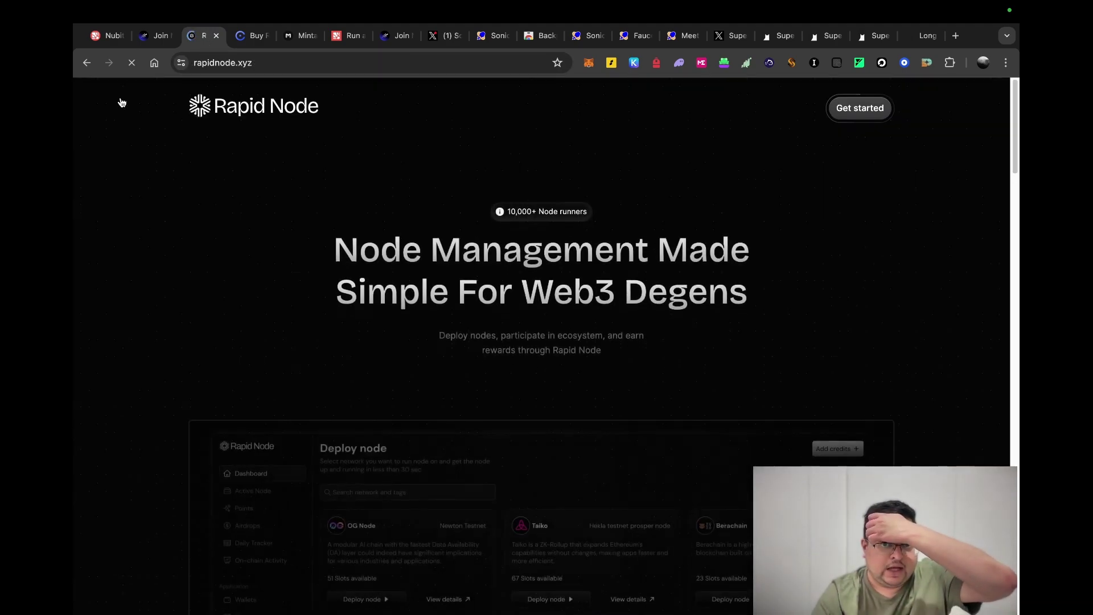
pyautogui.click(860, 108)
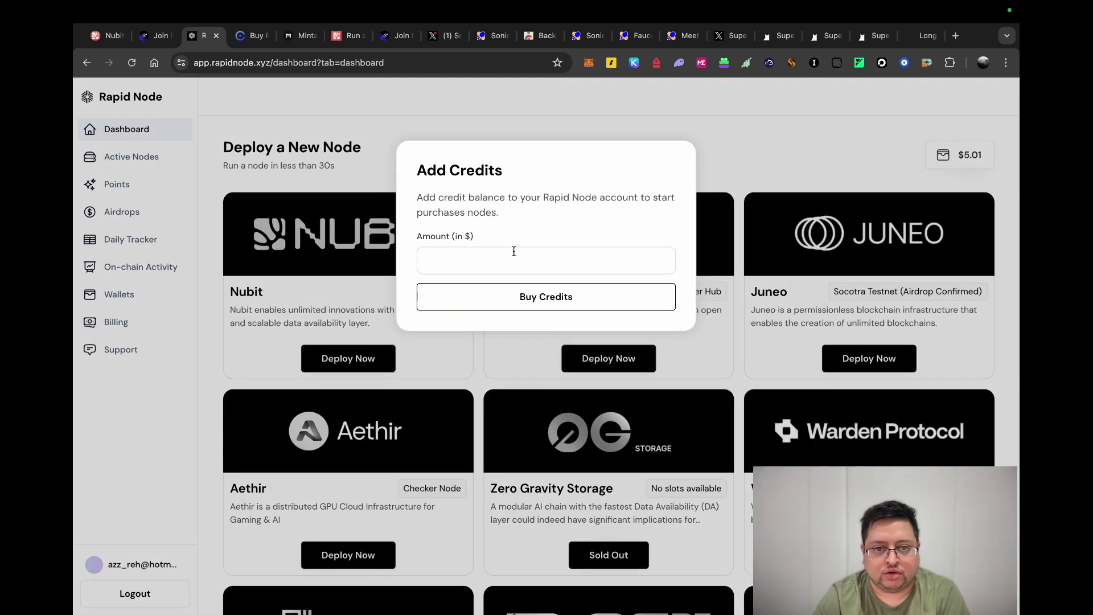
pyautogui.click(514, 257)
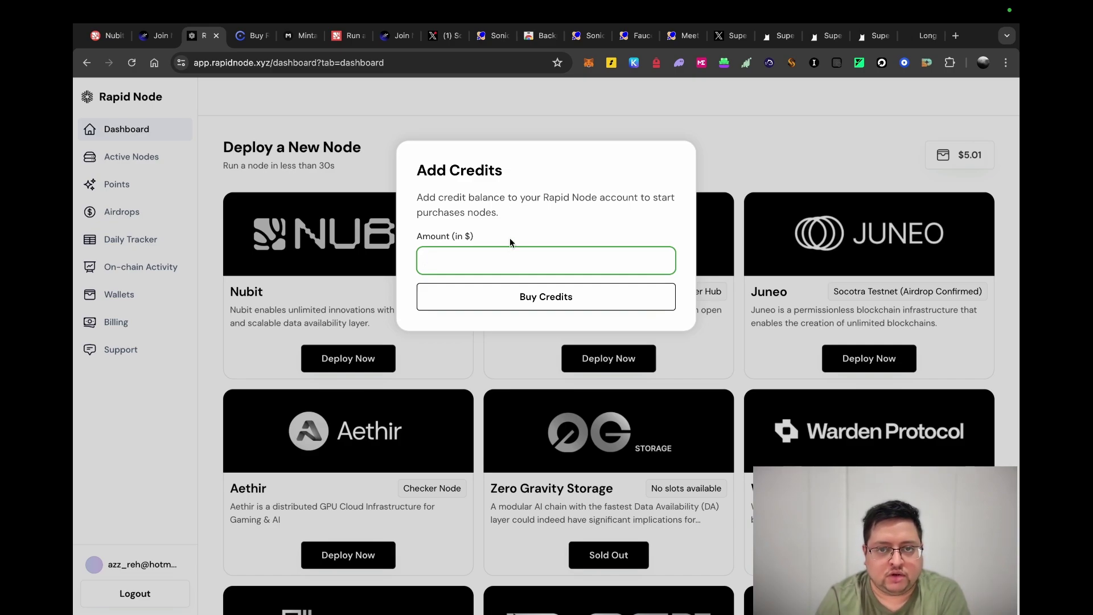
pyautogui.click(459, 127)
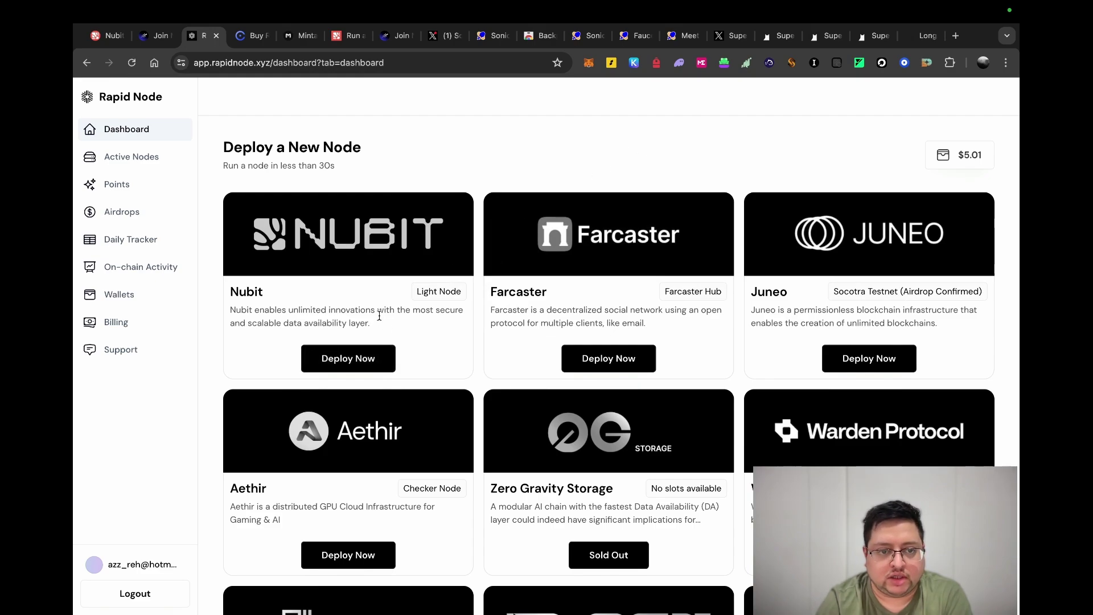
# In the Nubit purchase form, try six months, settle on one month at $4.99, then close it
pyautogui.click(366, 370)
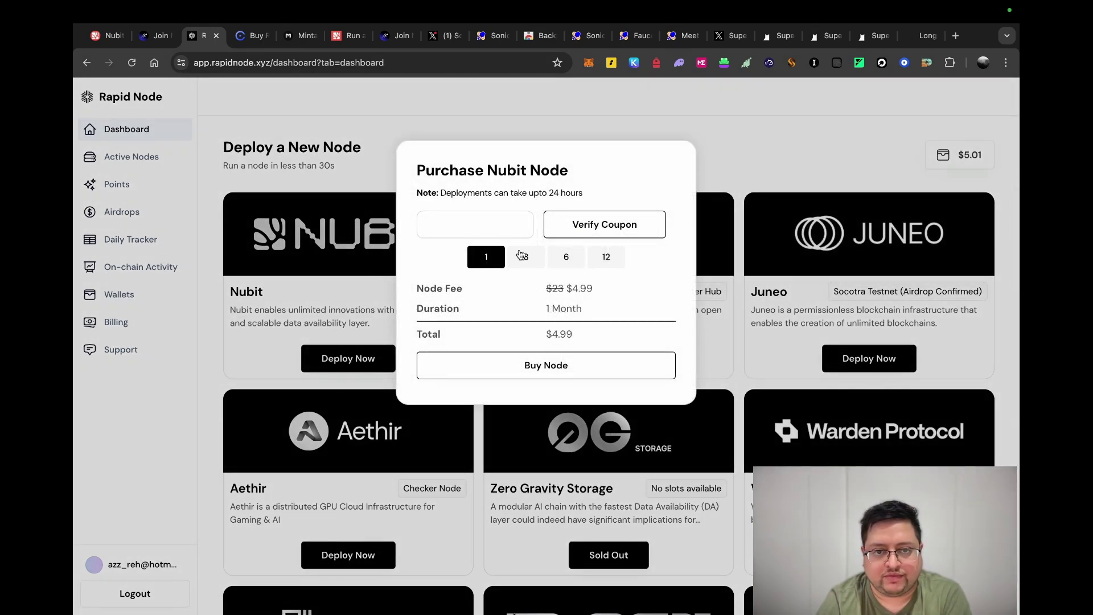
pyautogui.click(537, 262)
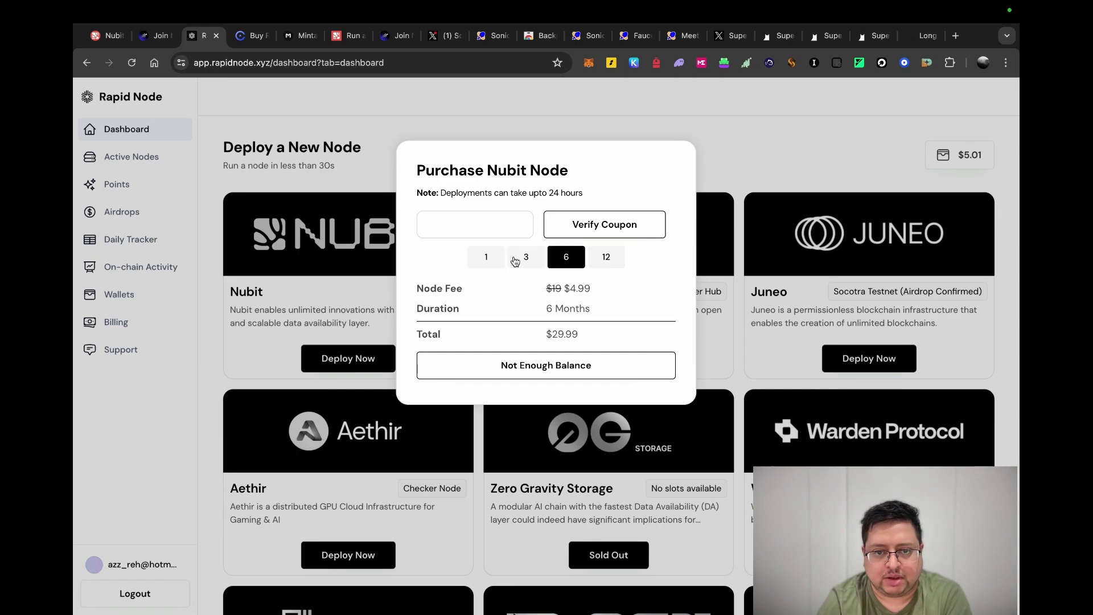
pyautogui.click(492, 263)
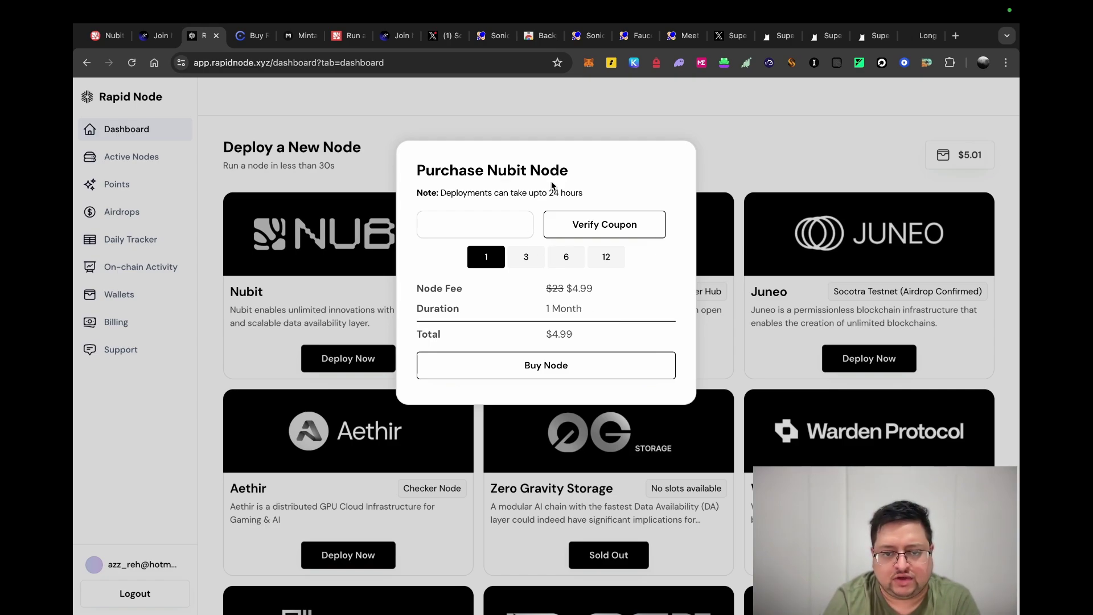
pyautogui.click(481, 226)
pyautogui.click(529, 102)
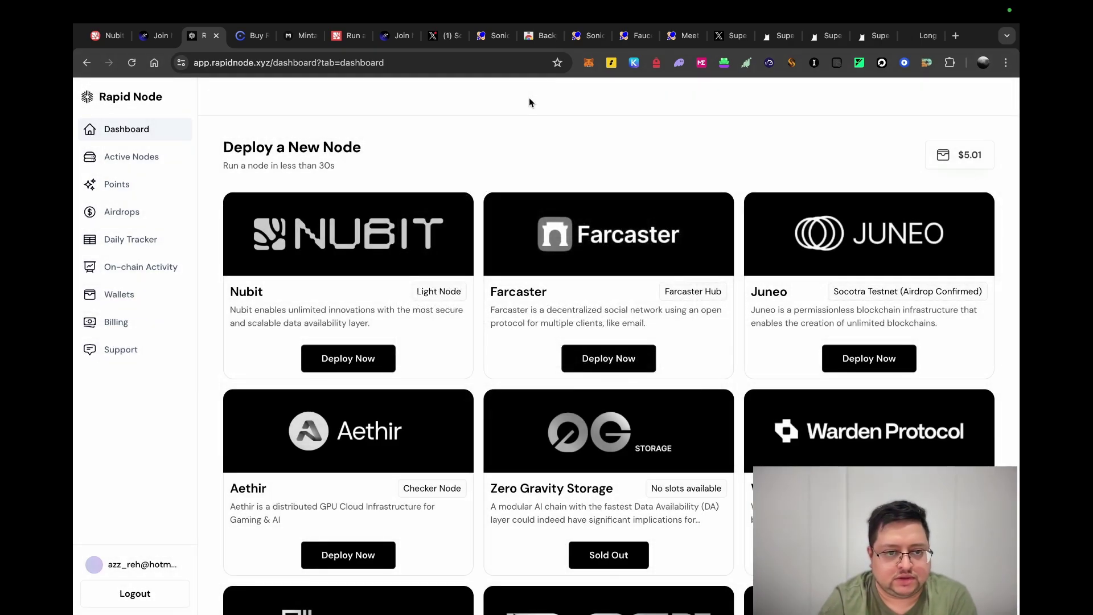
# Check the Nubit node expiring September 26, 2024 in Active Nodes, then return to the Nubit quest
pyautogui.click(129, 155)
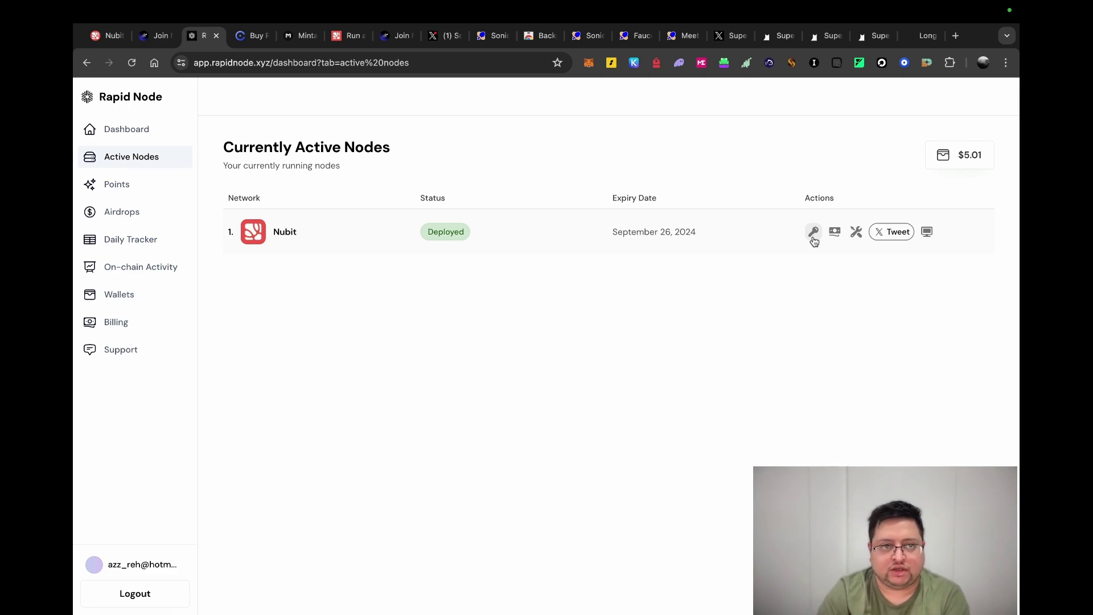
pyautogui.click(109, 42)
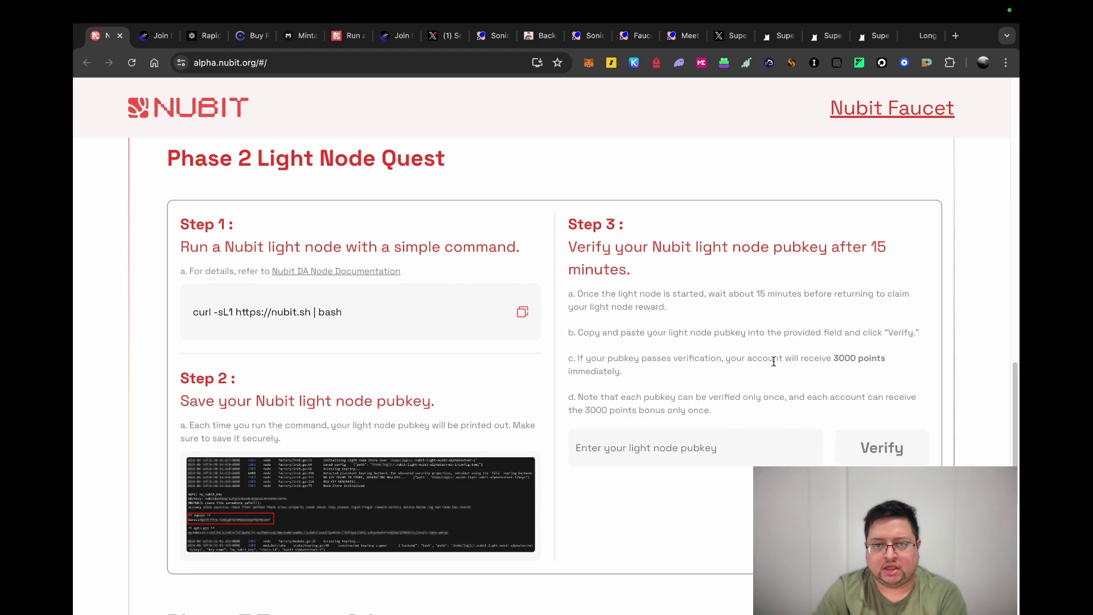
# Focus the Nubit light node pubkey field, then go back to Rapid Node's active nodes list
pyautogui.click(689, 444)
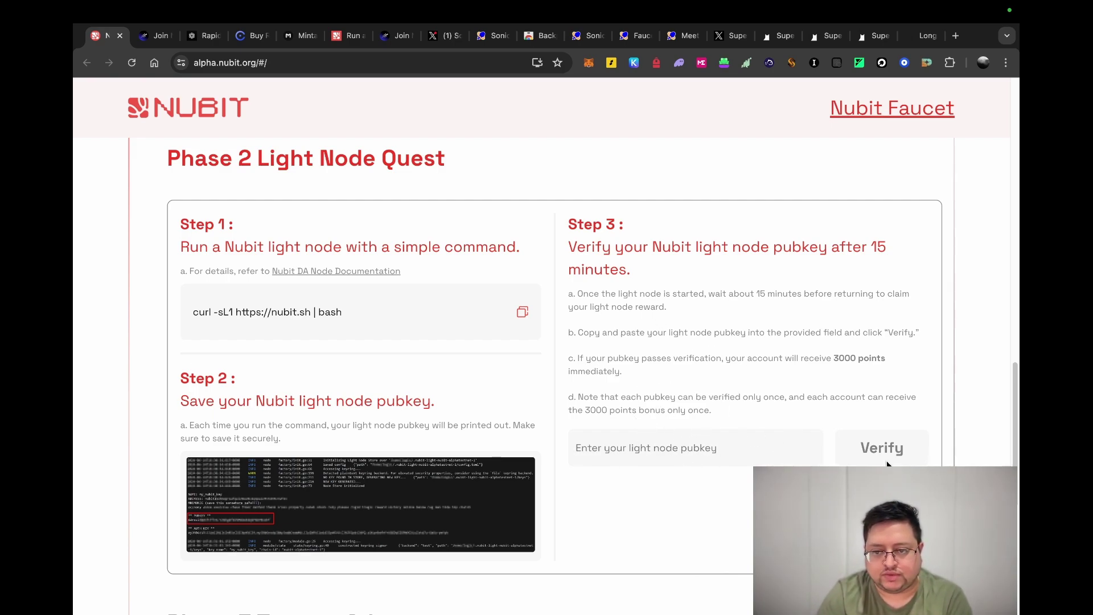
pyautogui.click(205, 35)
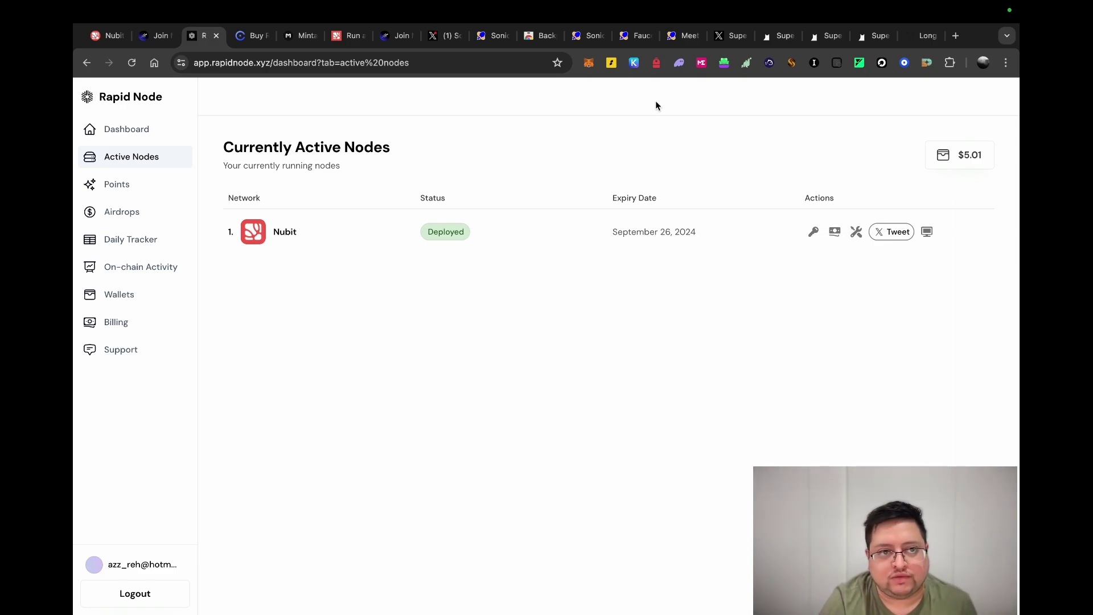
# Review the 20.2 USDT RapidNode credits checkout on Copperx, ending on Mintair's landing page
pyautogui.click(252, 37)
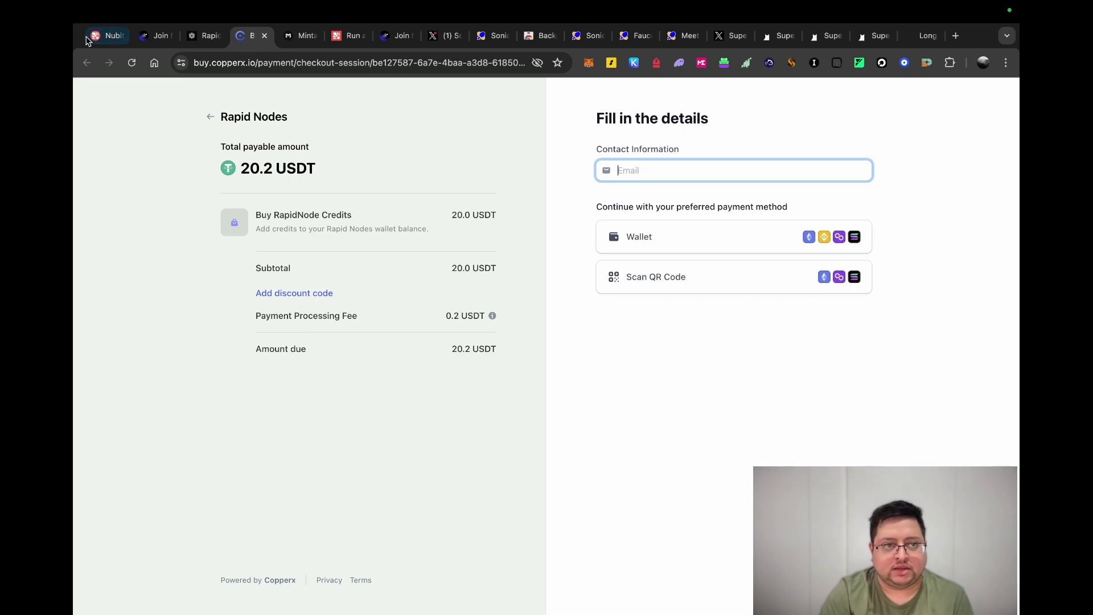
pyautogui.click(110, 37)
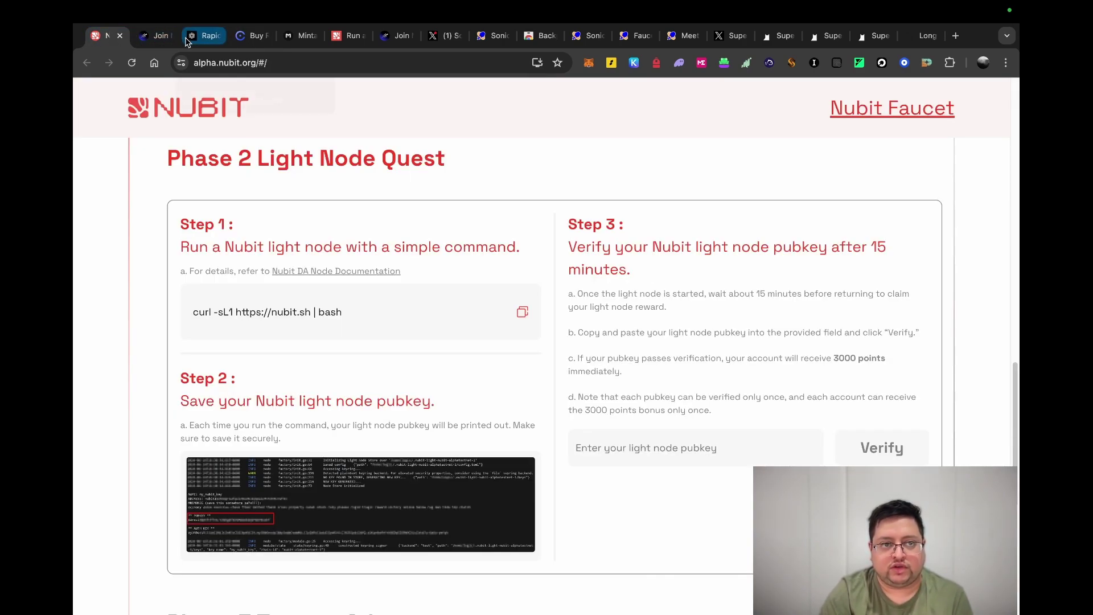
pyautogui.click(251, 36)
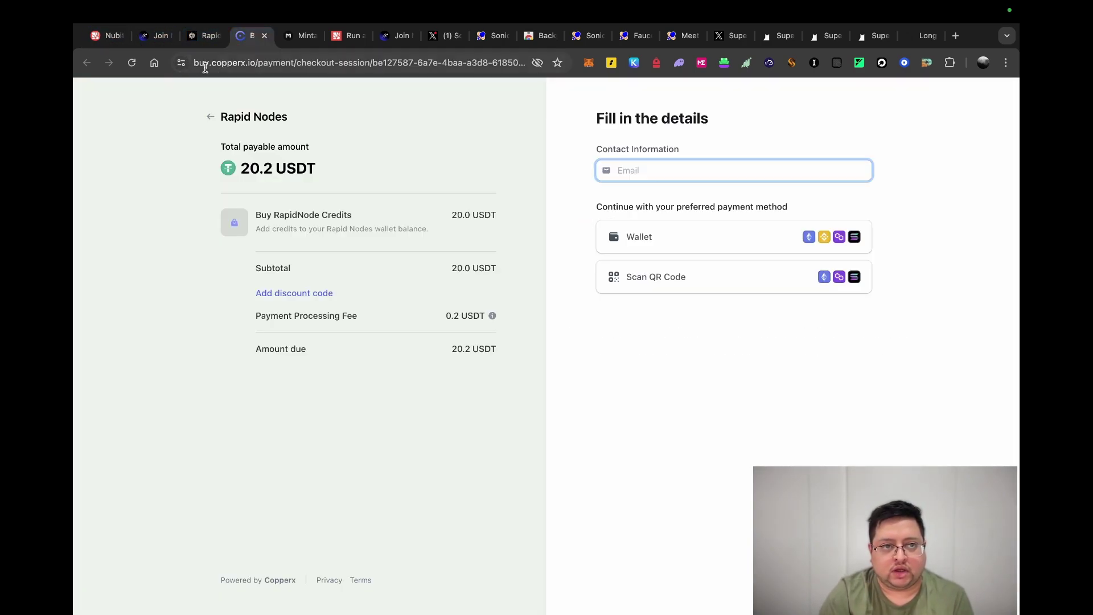
pyautogui.click(302, 43)
pyautogui.hotkey('ctrl', 'shift', 'Tab')
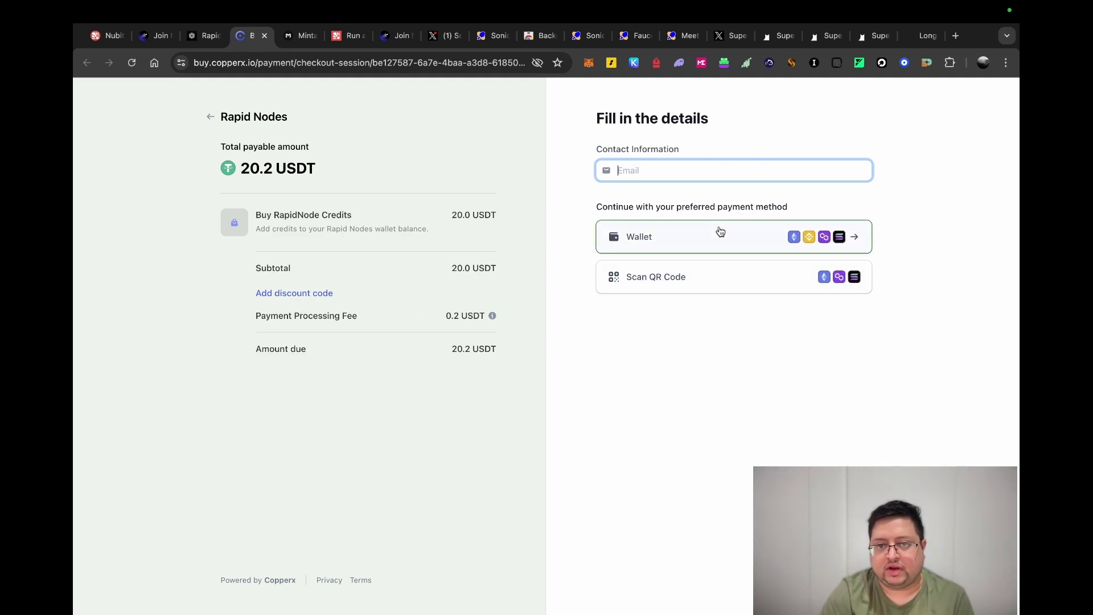
pyautogui.click(304, 38)
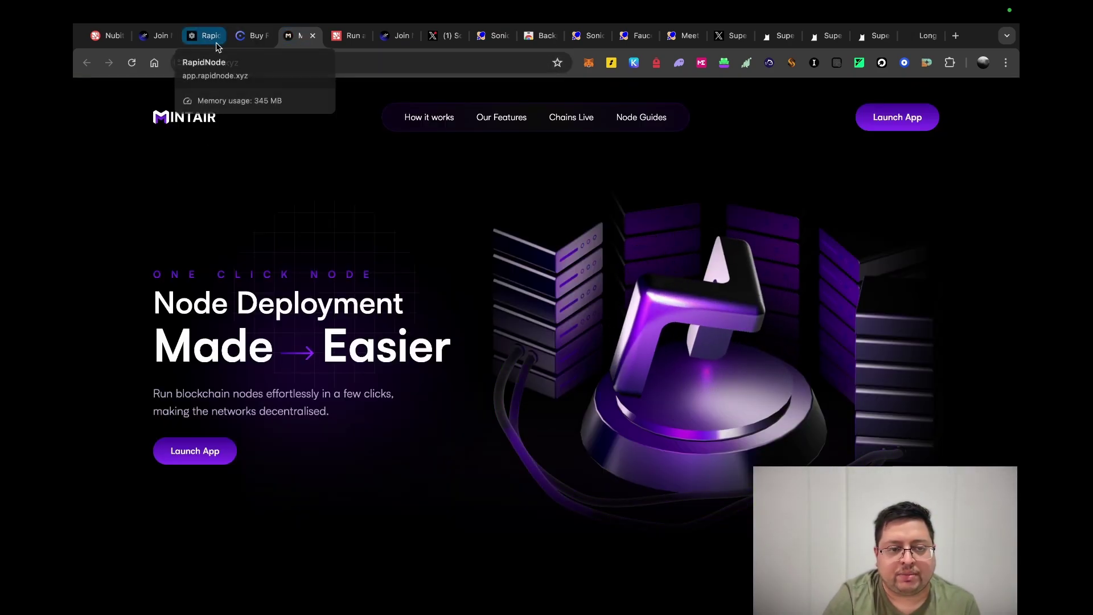
# Read through Nubit Docs' Run a Node light node instructions and return to the top
pyautogui.click(348, 36)
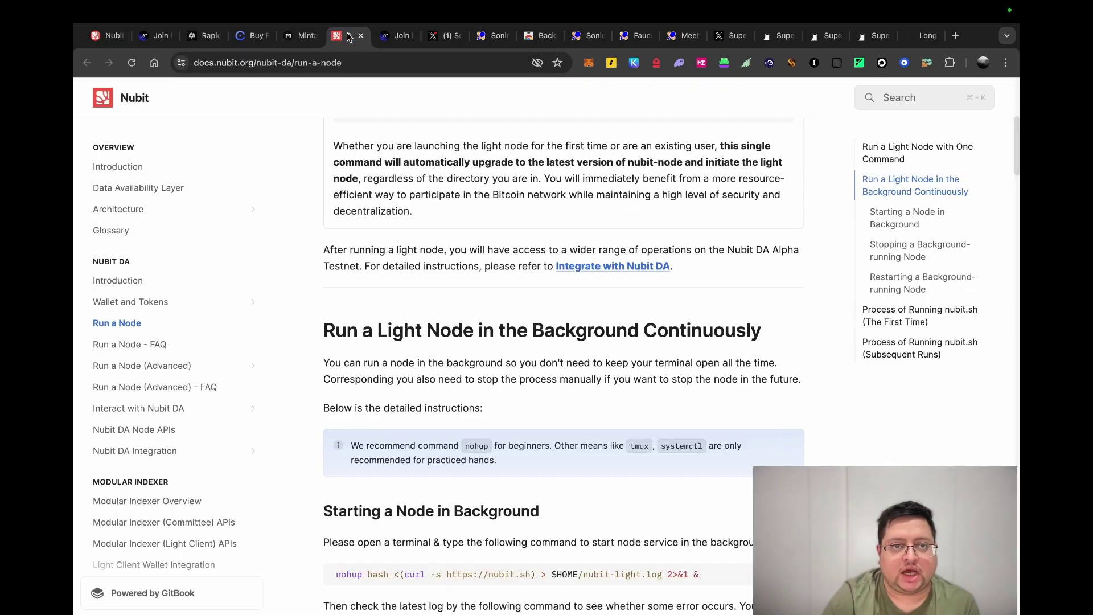
pyautogui.scroll(1, 512, 315)
pyautogui.scroll(3, 511, 316)
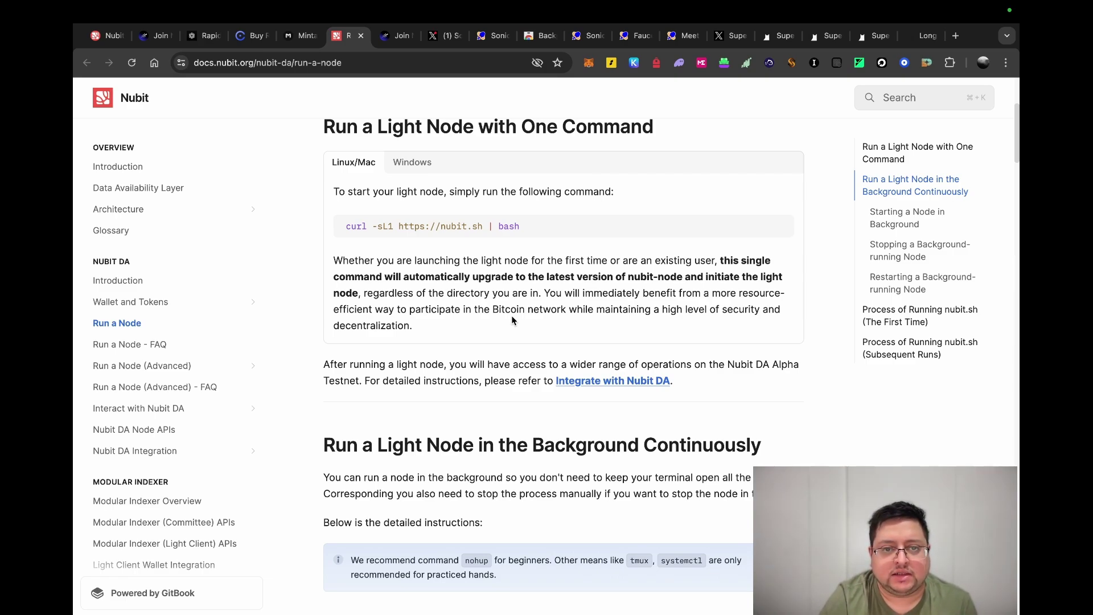
pyautogui.scroll(-4, 470, 414)
pyautogui.scroll(-3, 451, 374)
pyautogui.scroll(1, 433, 208)
pyautogui.scroll(8, 433, 208)
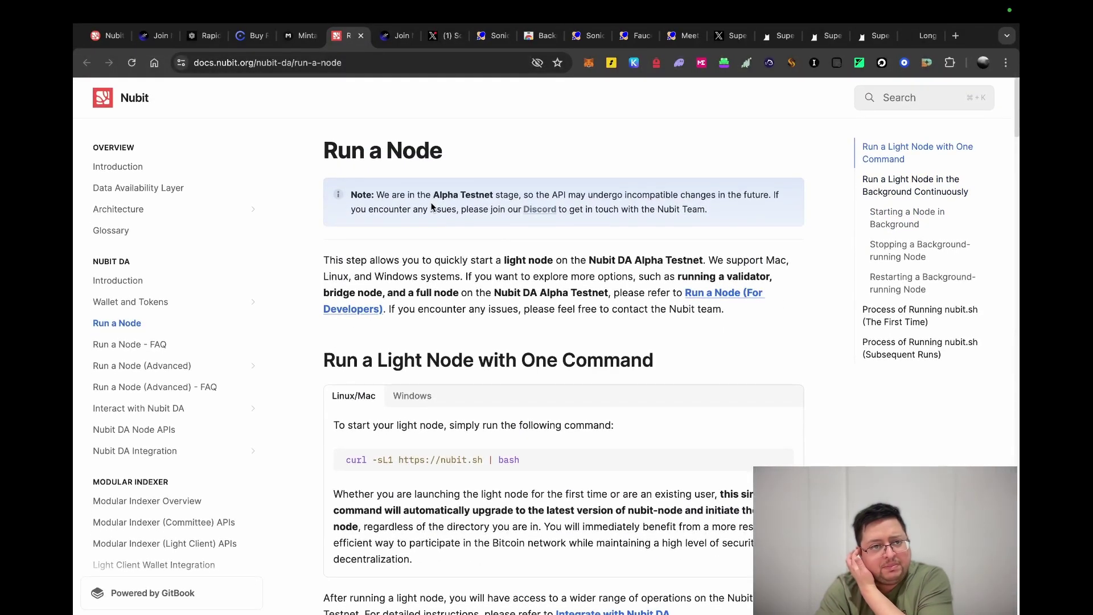
# Verify all three Nubit Genesis Campaign social tasks are ticked for 300 points
pyautogui.click(399, 37)
pyautogui.scroll(15, 439, 268)
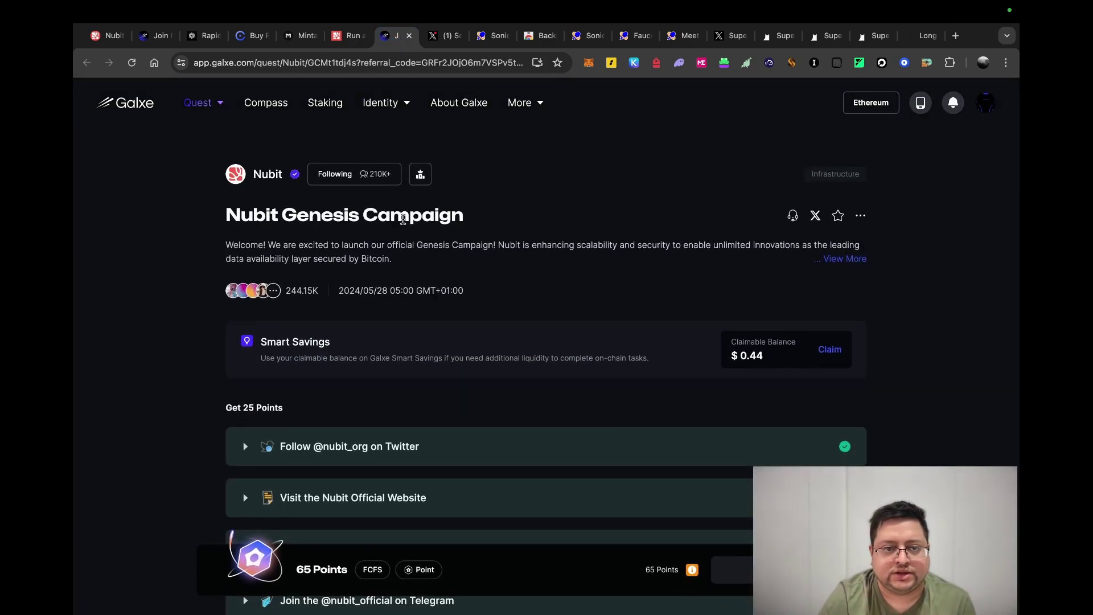
pyautogui.scroll(-2, 495, 227)
pyautogui.scroll(-5, 495, 227)
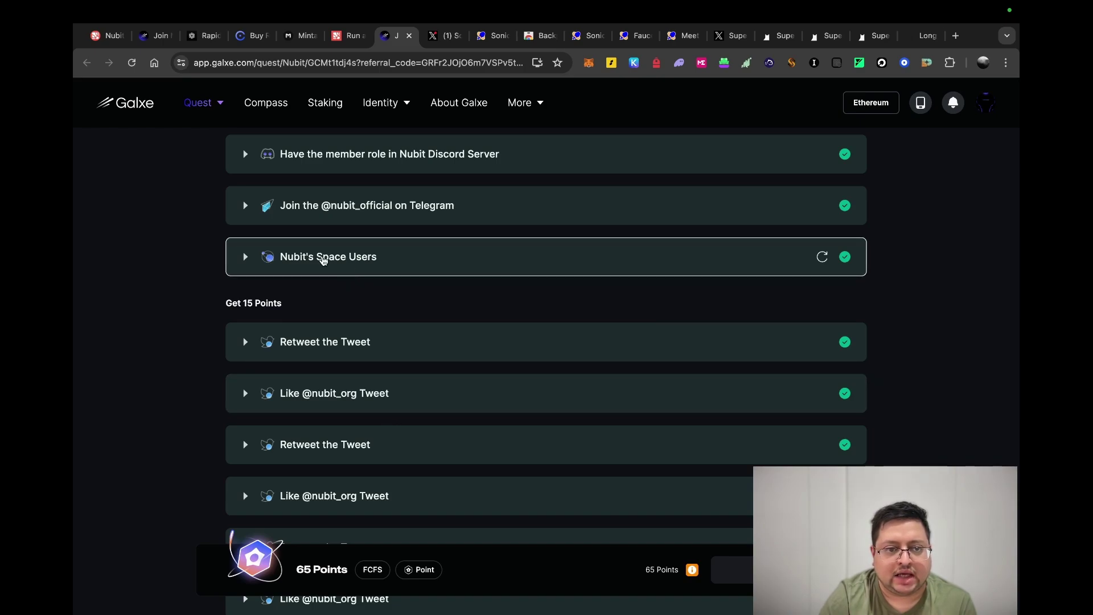
pyautogui.scroll(3, 318, 259)
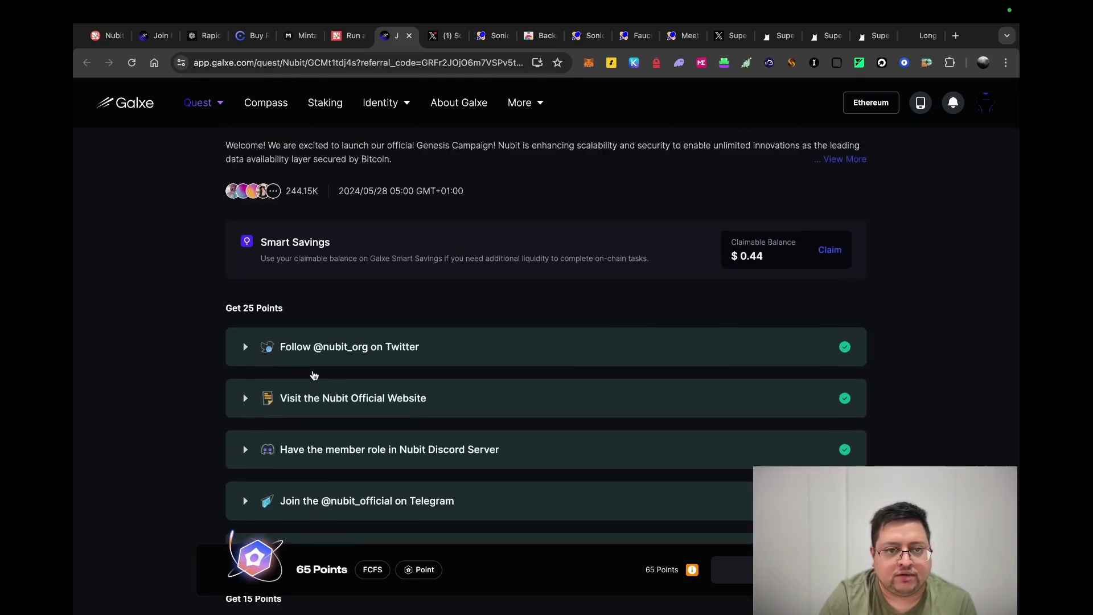
pyautogui.scroll(2, 314, 285)
pyautogui.scroll(-3, 380, 221)
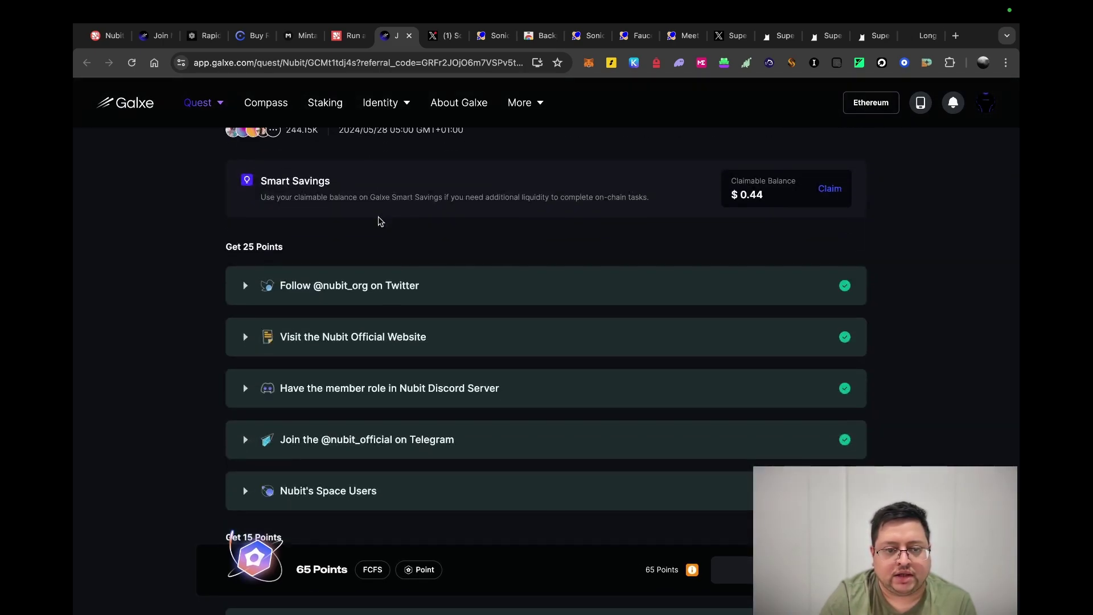
pyautogui.moveTo(844, 337)
pyautogui.scroll(-2, 839, 357)
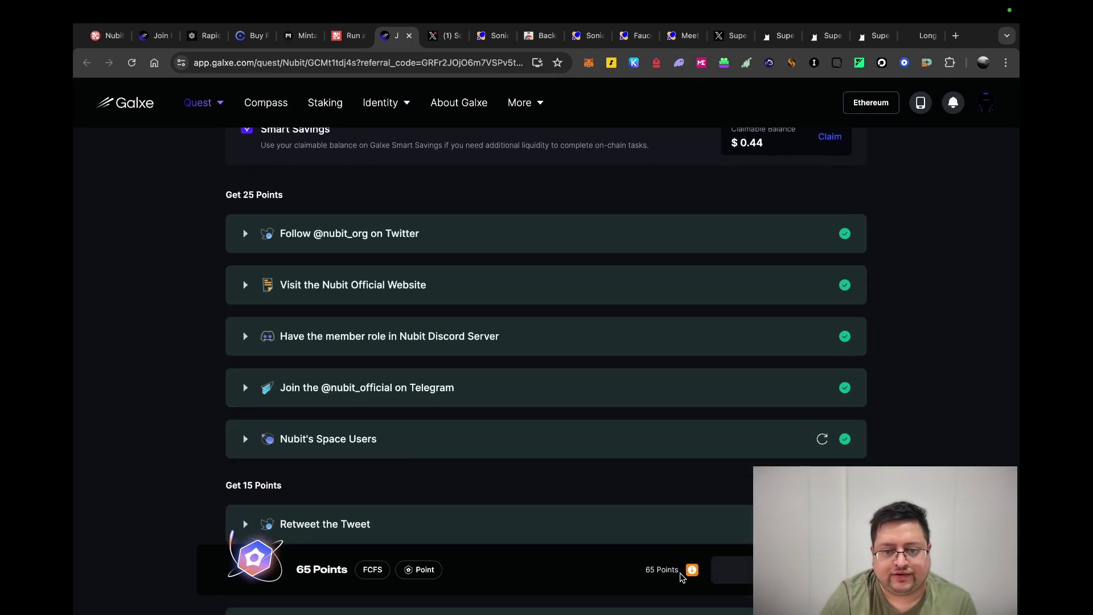
pyautogui.click(447, 36)
pyautogui.click(398, 37)
pyautogui.scroll(-10, 452, 378)
pyautogui.scroll(-2, 452, 373)
pyautogui.scroll(8, 433, 353)
# Check the second Nubit quest page, then open the Sonic announcement post on X
pyautogui.click(152, 35)
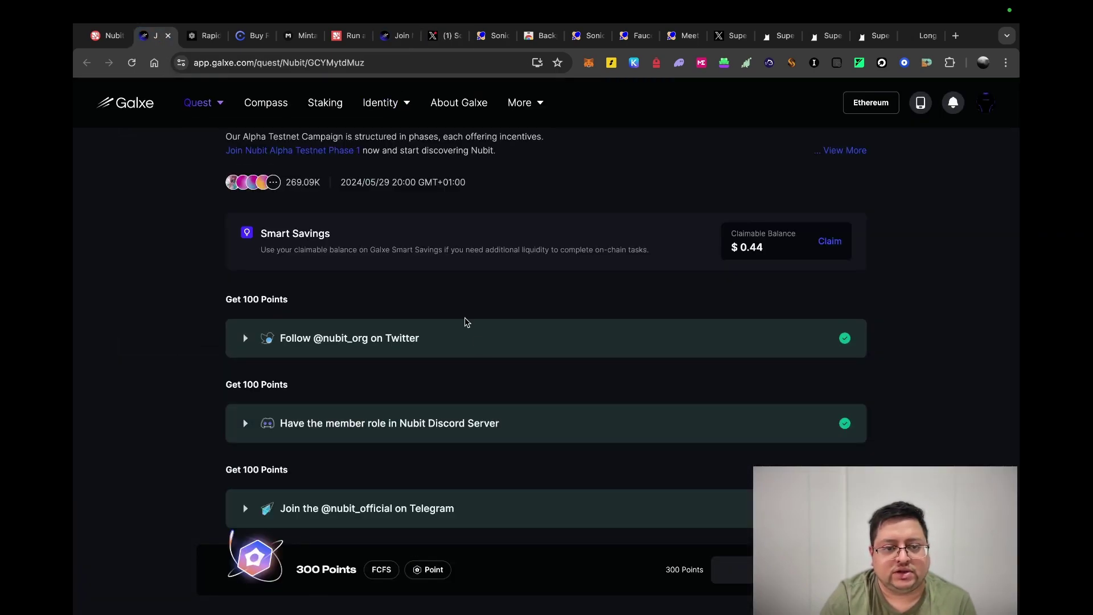
pyautogui.scroll(-3, 512, 288)
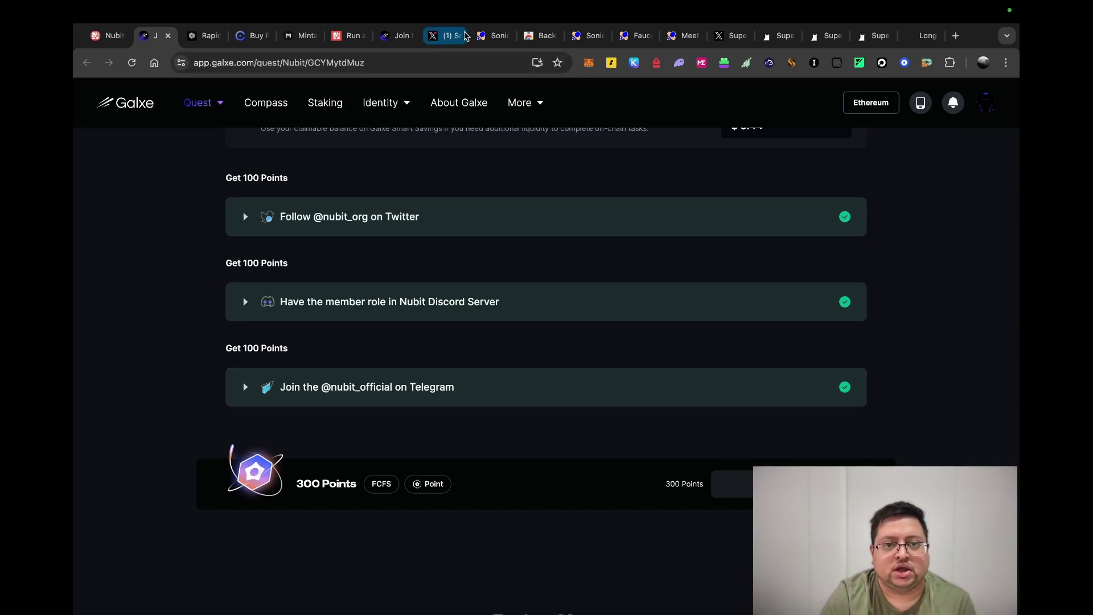
pyautogui.click(450, 35)
# Look over the Sonic Odyssey Task Center, then move to the Backpack Web Store page
pyautogui.scroll(5, 440, 162)
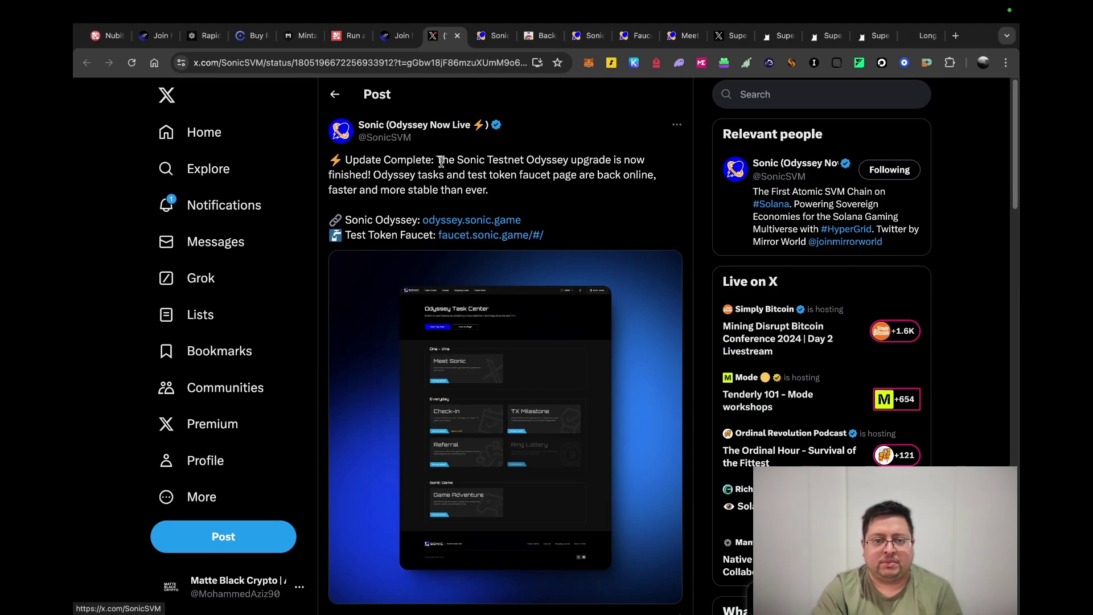
pyautogui.click(491, 35)
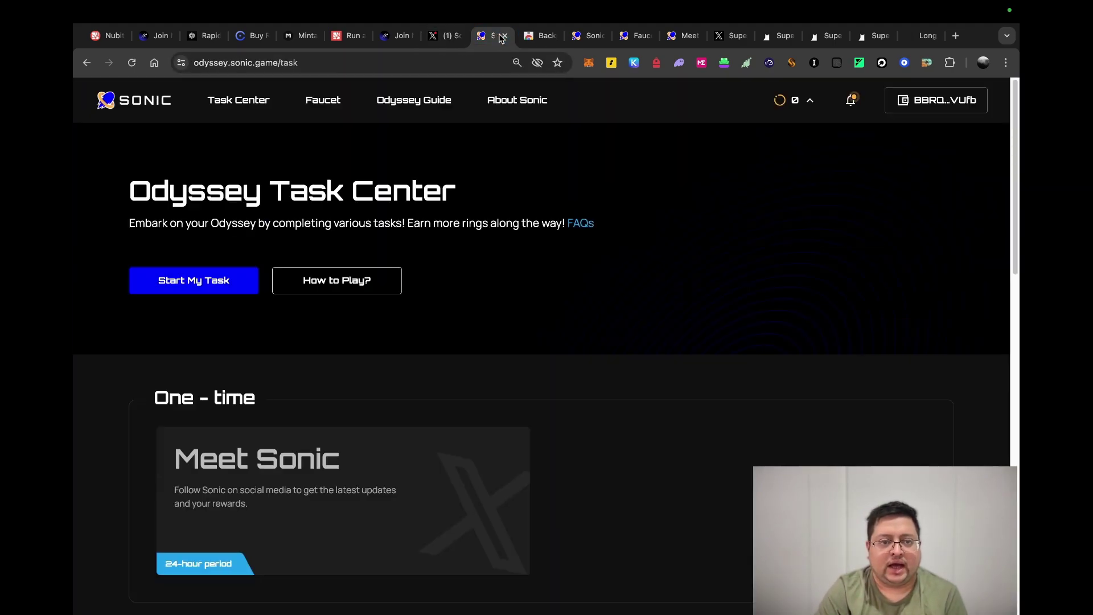
pyautogui.scroll(-4, 488, 357)
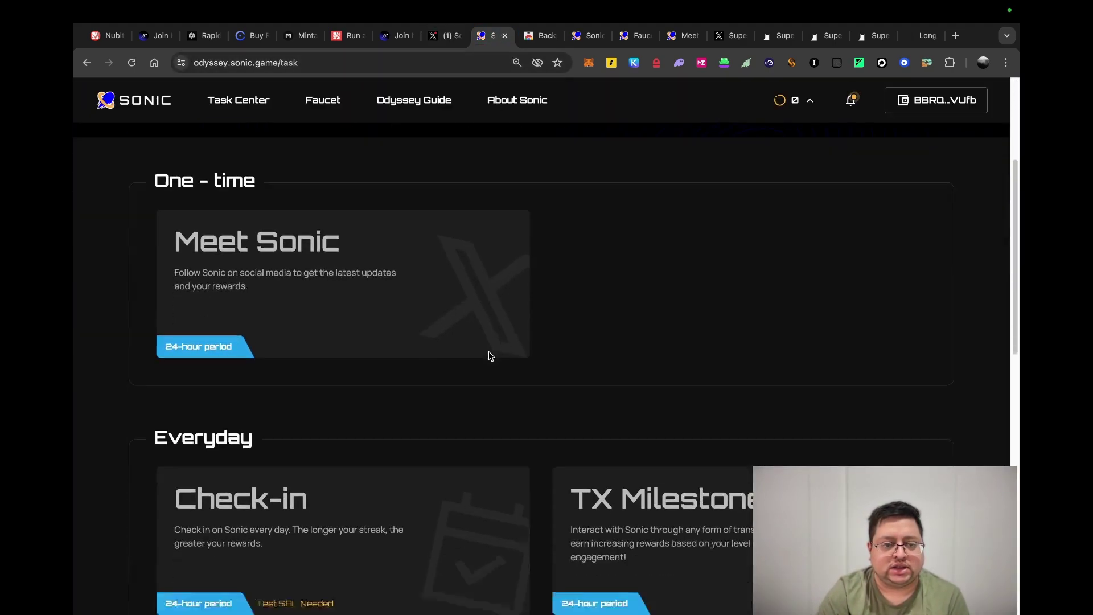
pyautogui.scroll(2, 489, 356)
pyautogui.scroll(2, 489, 356)
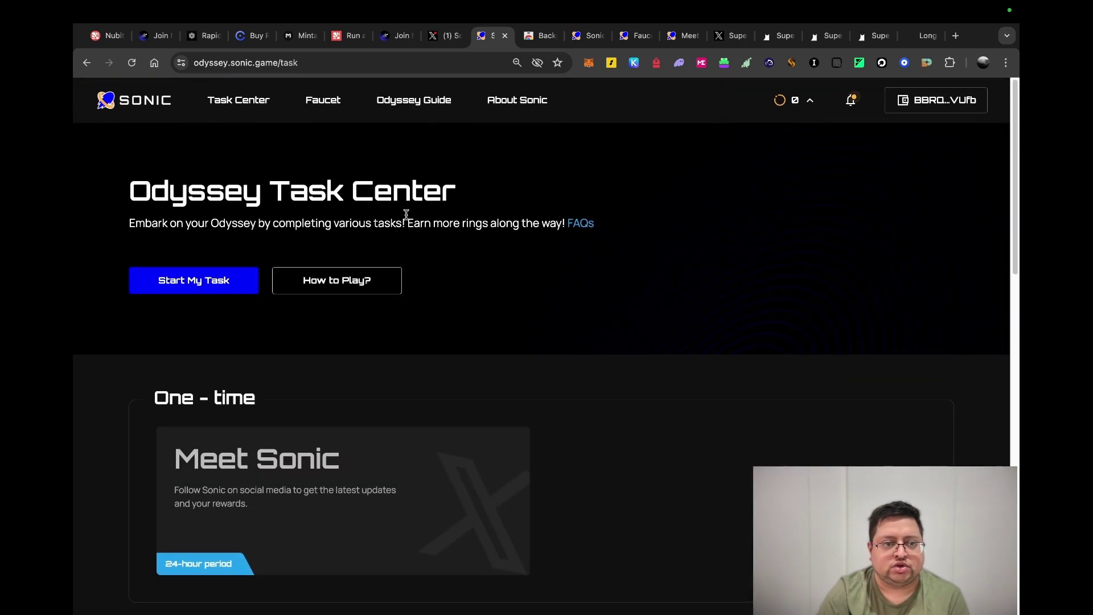
pyautogui.hotkey('ctrl', 'Tab')
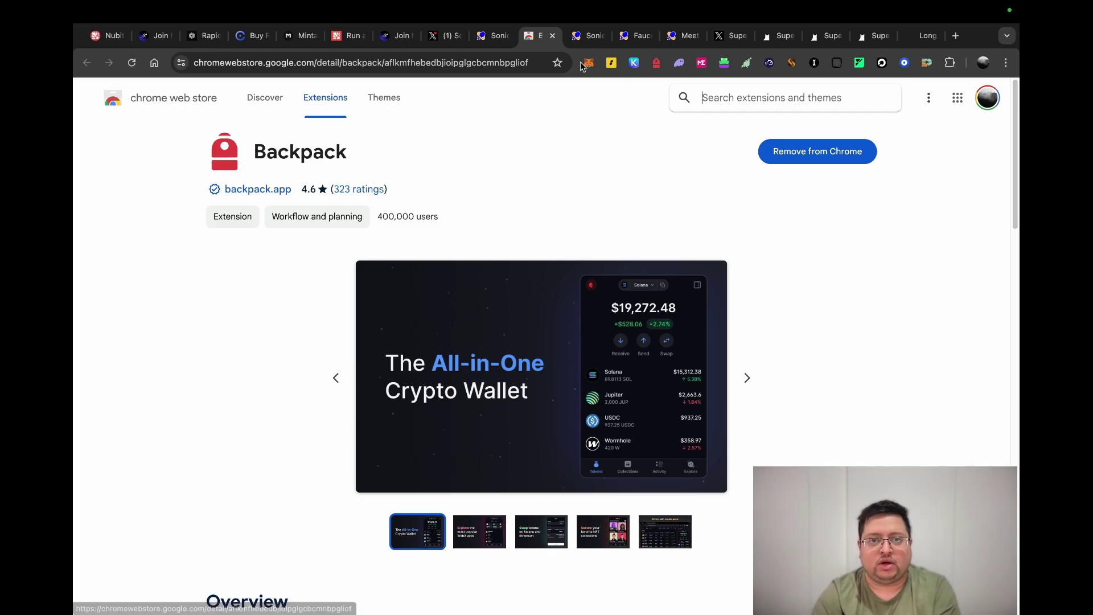
pyautogui.click(596, 44)
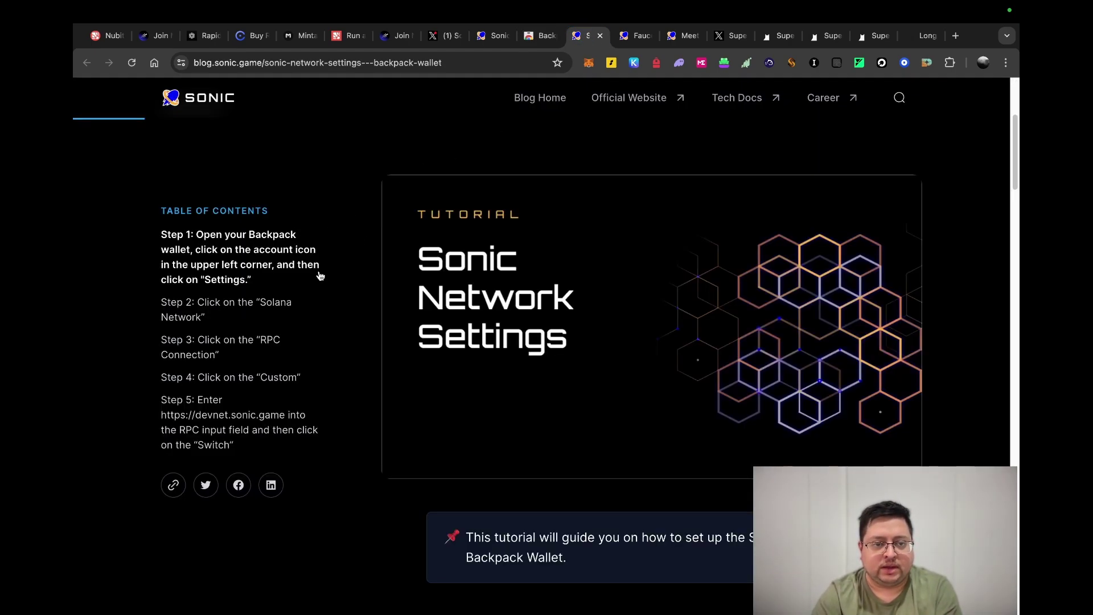
pyautogui.hotkey('alt', 'shift', 'b')
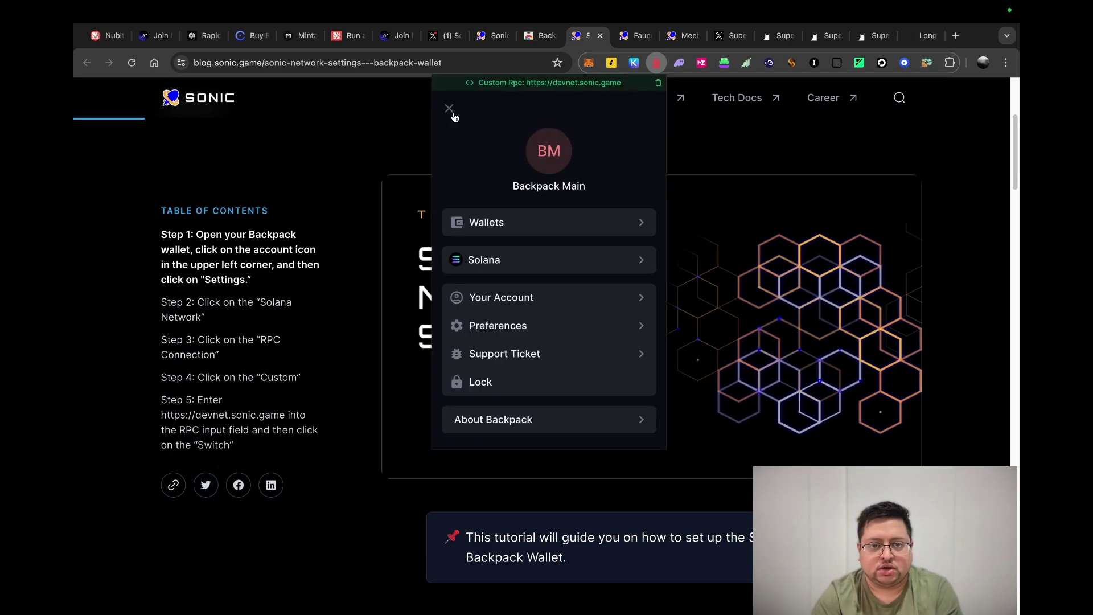
pyautogui.click(487, 260)
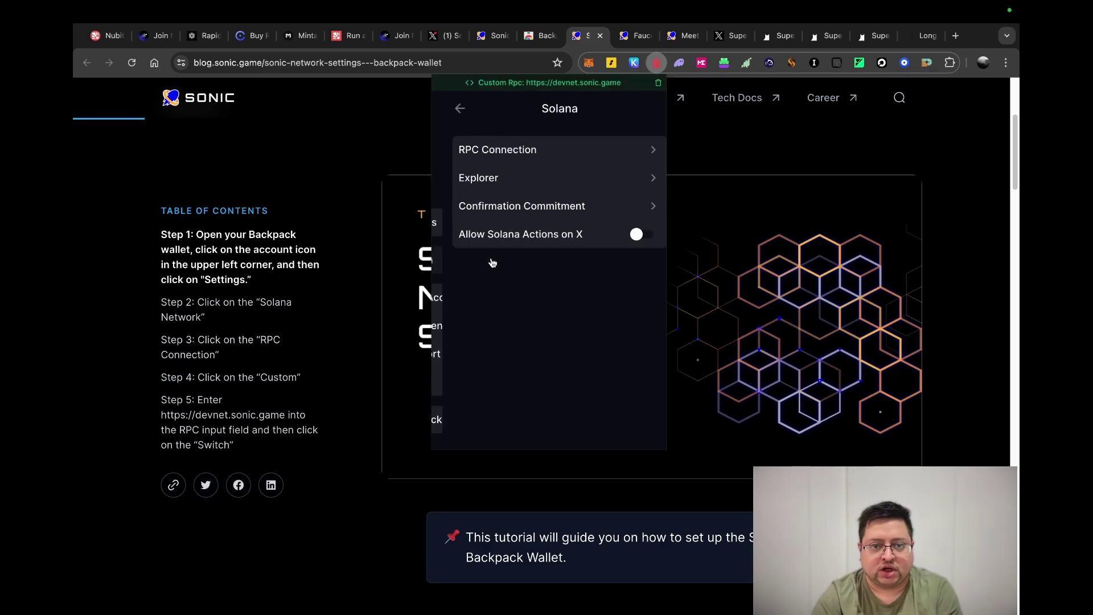
pyautogui.click(512, 149)
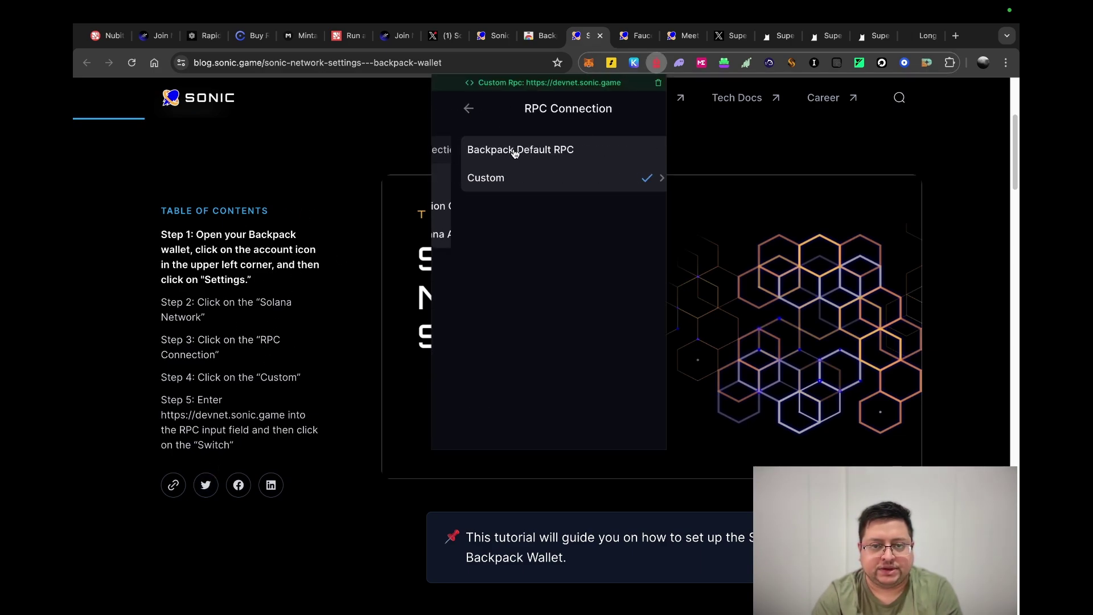
pyautogui.click(515, 183)
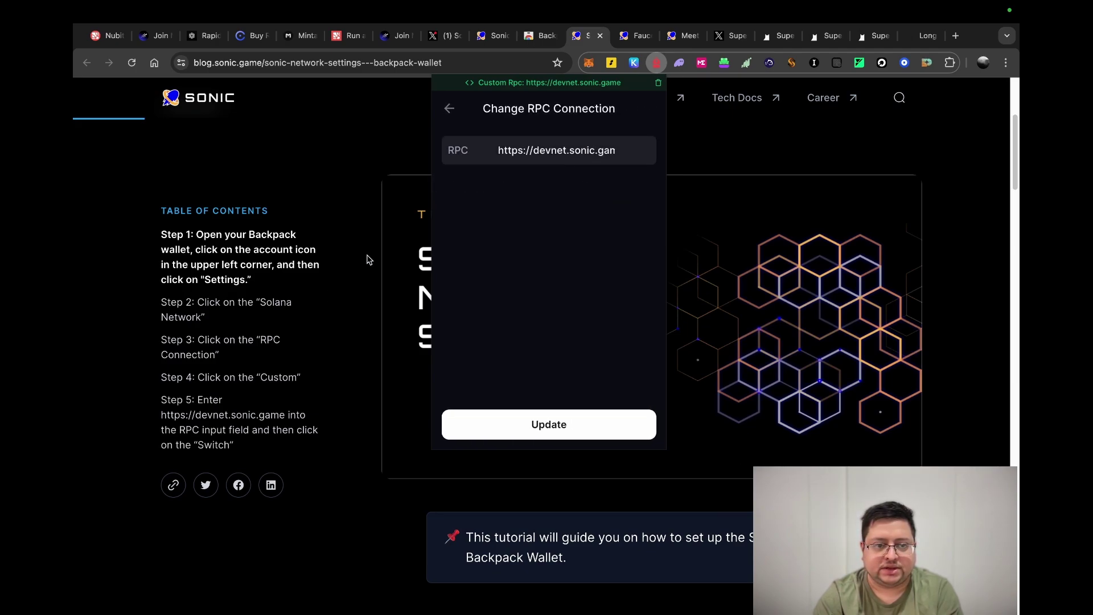
pyautogui.click(380, 287)
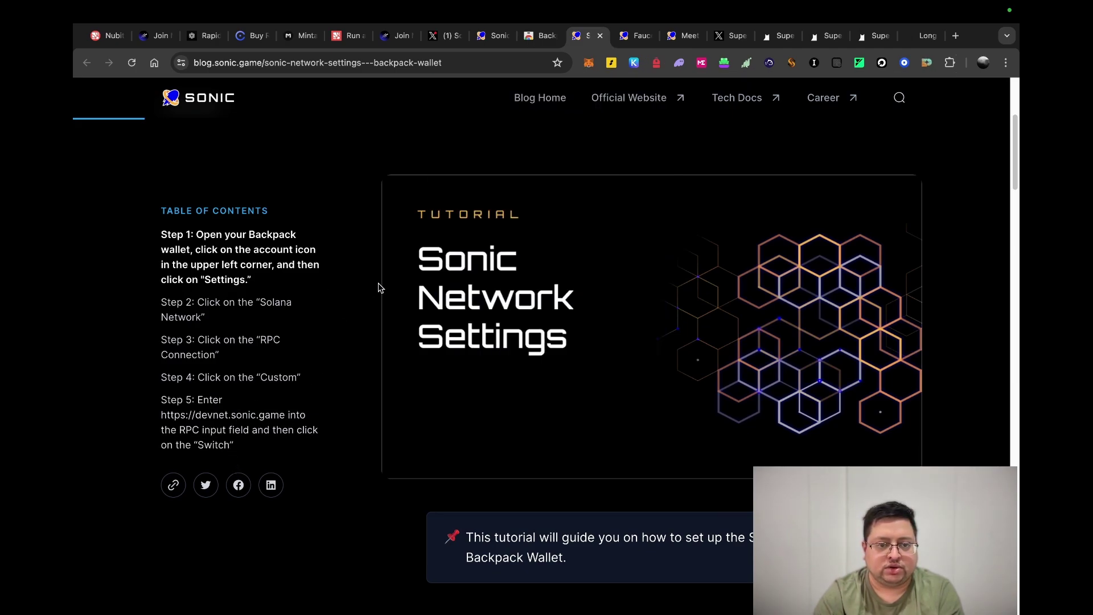
# Pass the Cloudflare check on the Sonic faucet, then switch to the Meet Sonic task page
pyautogui.click(638, 35)
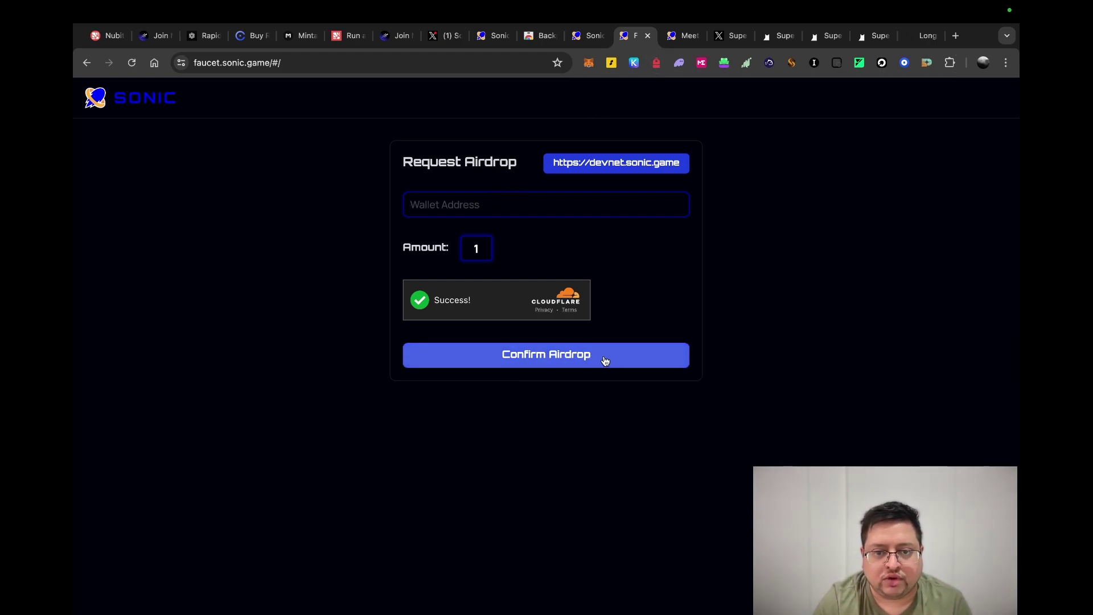
pyautogui.click(683, 36)
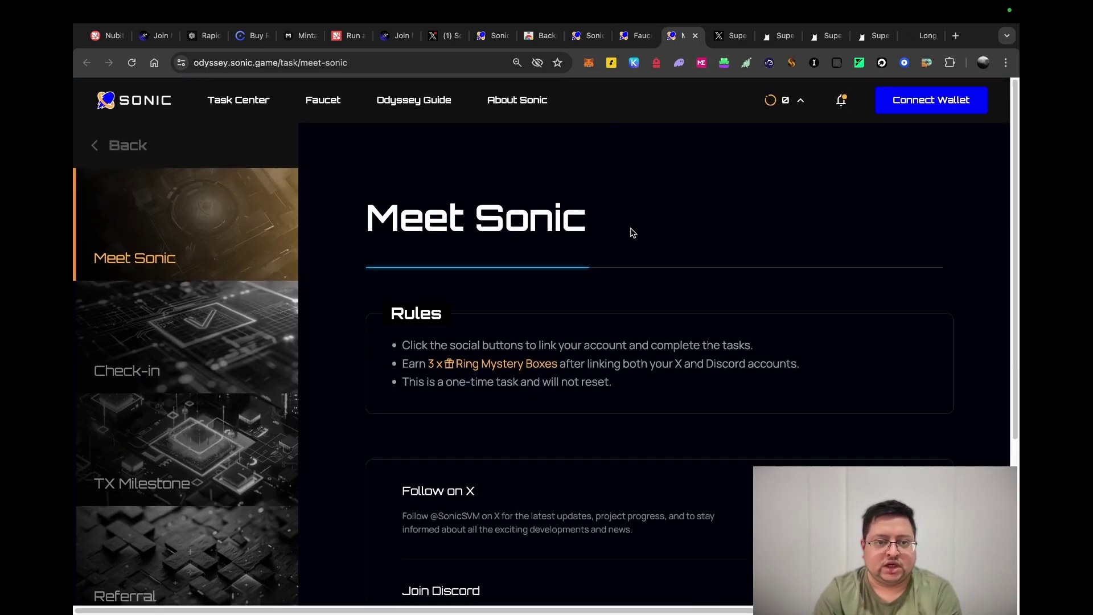
# Check Sonic Odyssey's wallet options, open the Backpack install site, and close the wallet prompt
pyautogui.click(933, 106)
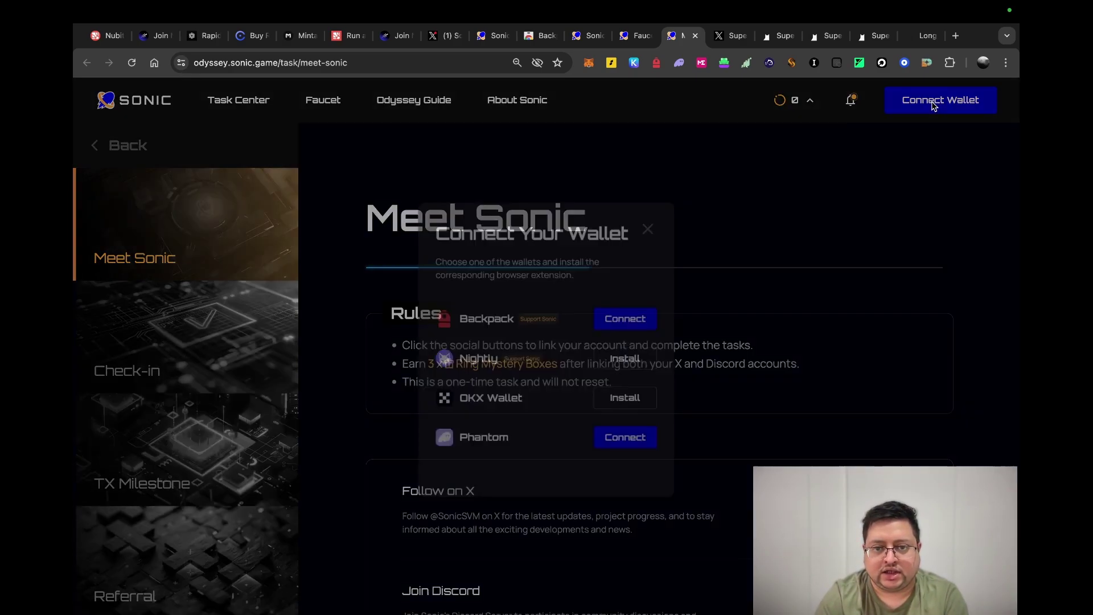
pyautogui.click(607, 320)
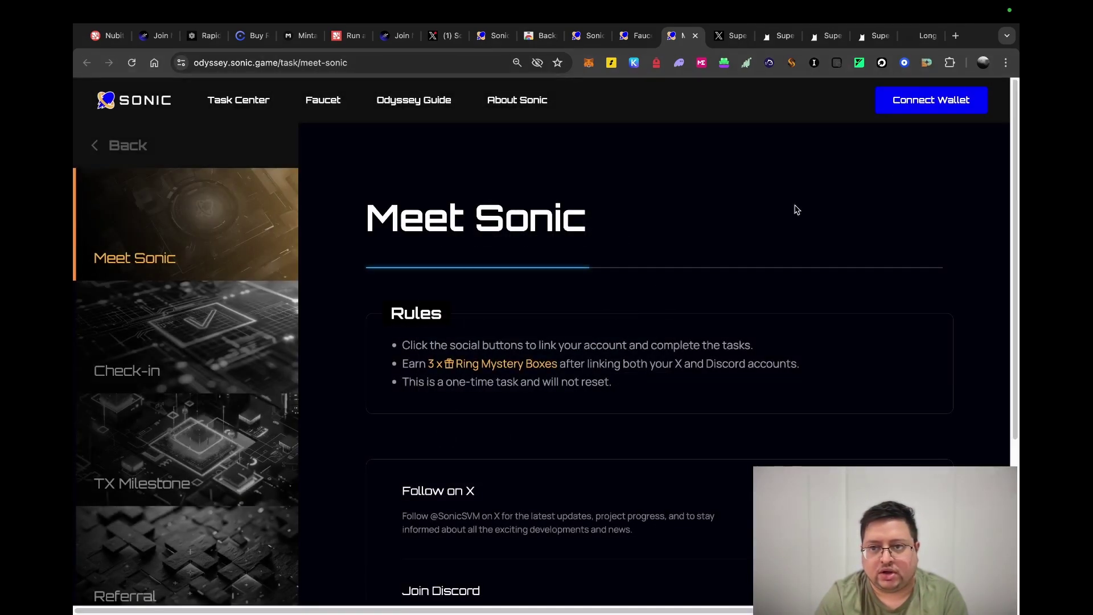
pyautogui.scroll(-3, 926, 102)
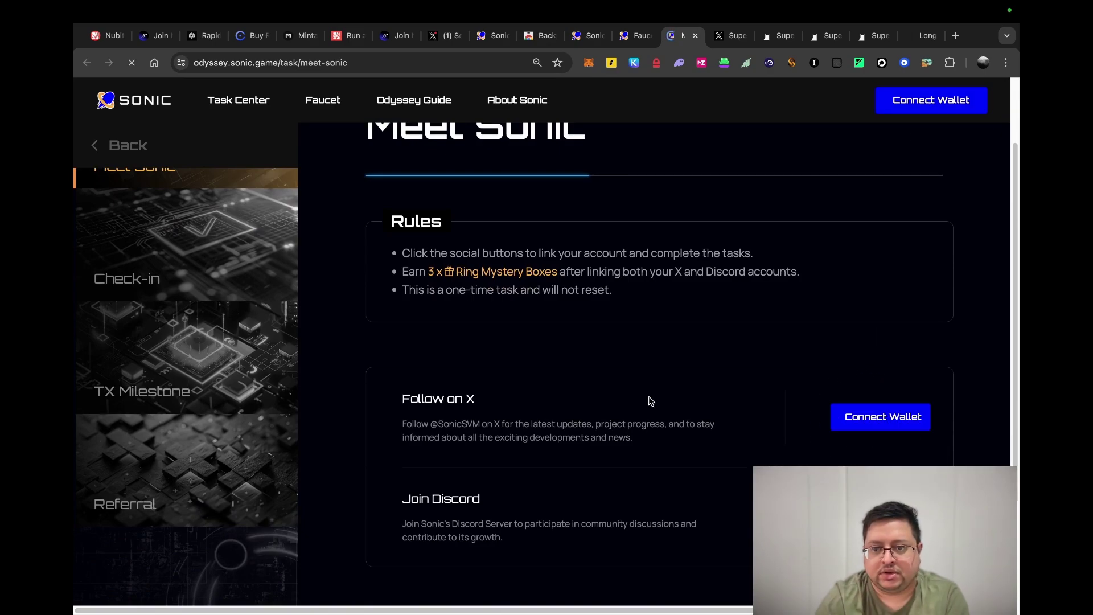
pyautogui.click(865, 426)
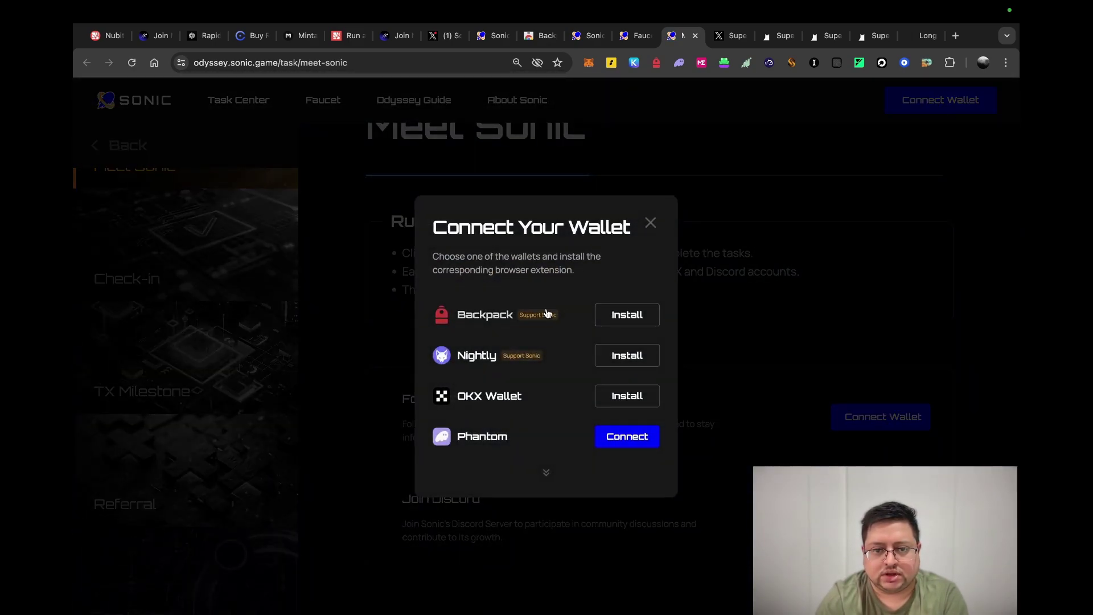
pyautogui.click(609, 324)
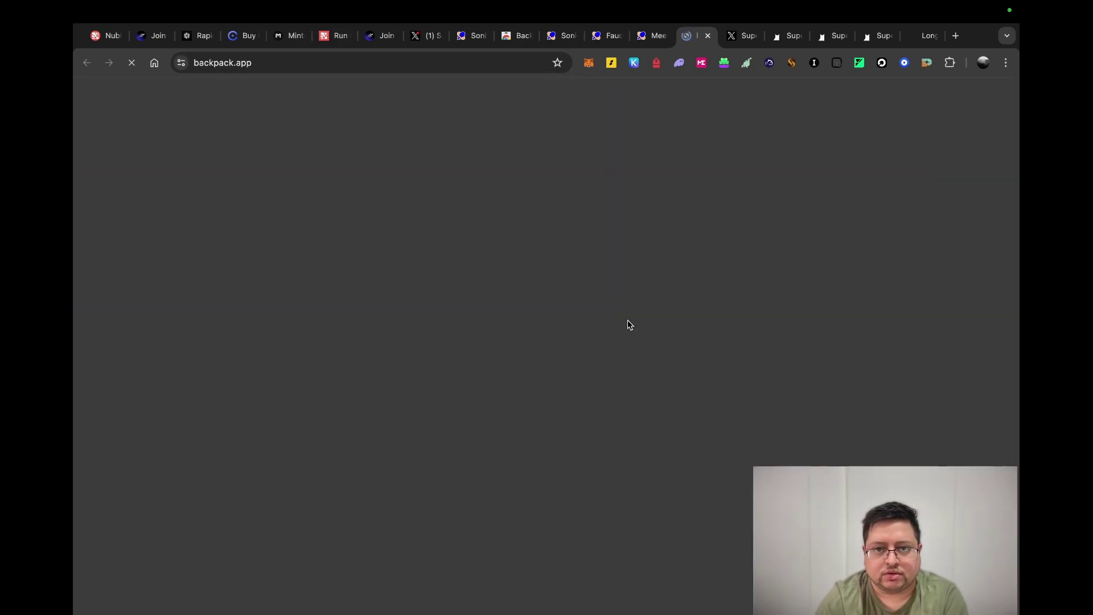
pyautogui.click(651, 38)
pyautogui.click(651, 223)
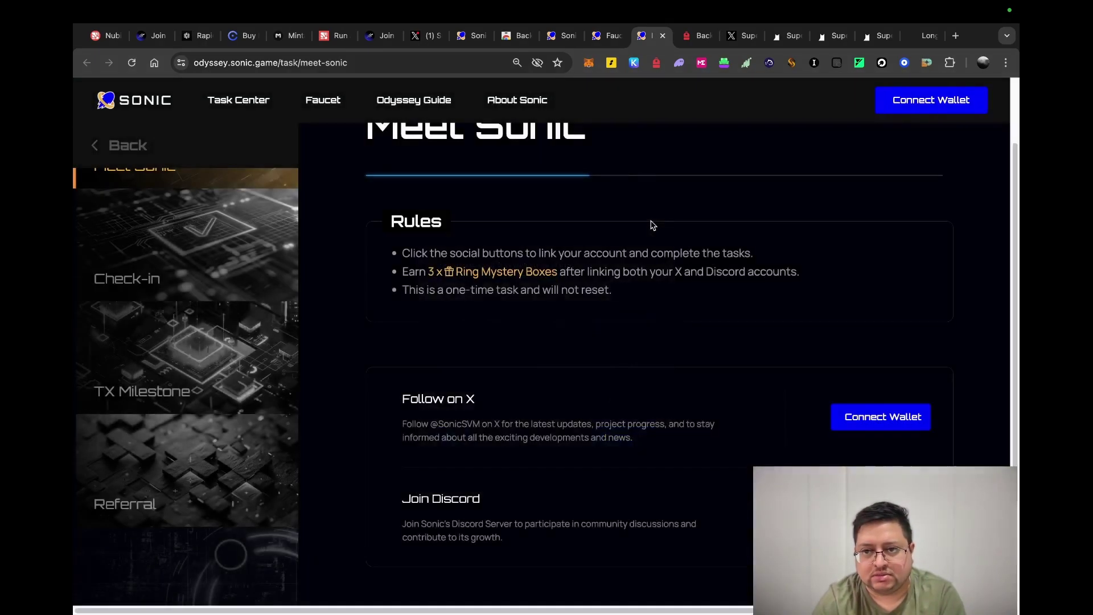
# Look at the Check-in task, then return to Meet Sonic to see its X and Discord tasks
pyautogui.scroll(-1, 690, 170)
pyautogui.scroll(3, 690, 171)
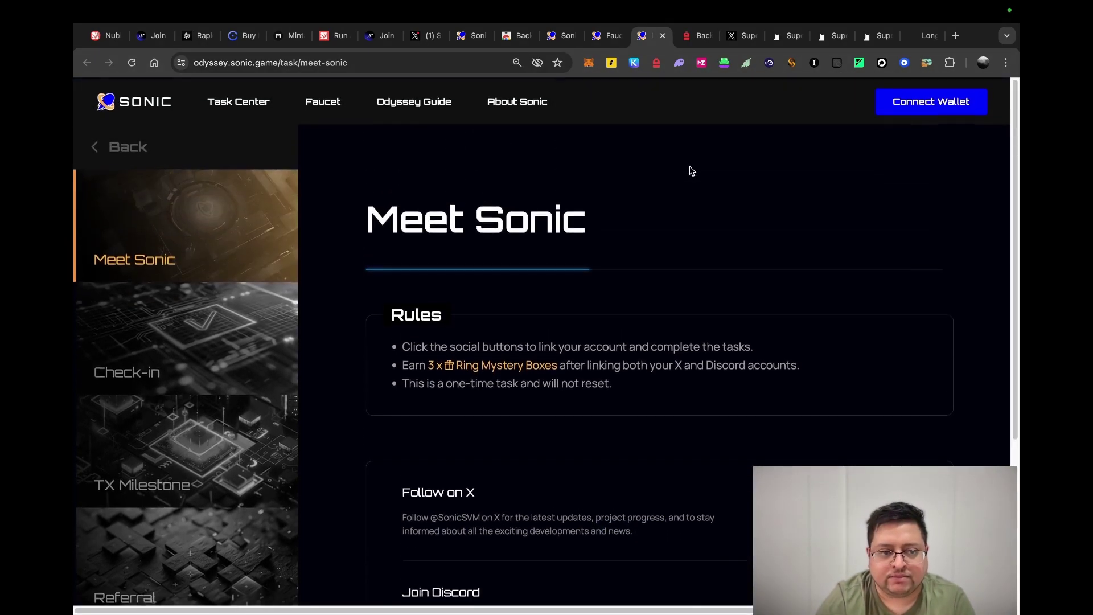
pyautogui.click(174, 322)
pyautogui.click(188, 240)
pyautogui.scroll(-3, 652, 394)
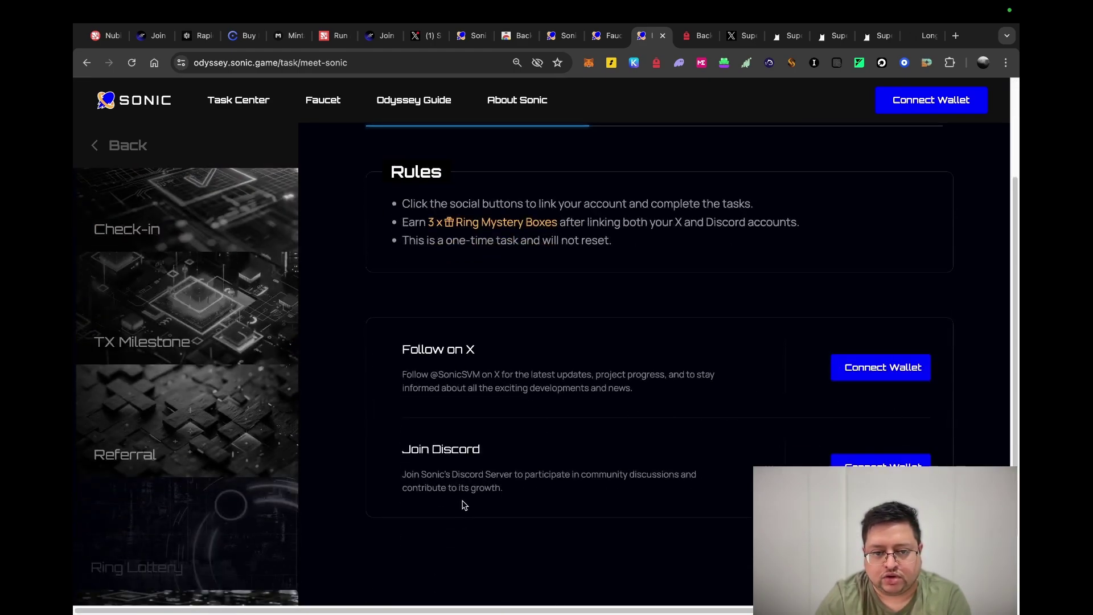
pyautogui.scroll(1, 435, 445)
pyautogui.scroll(2, 436, 446)
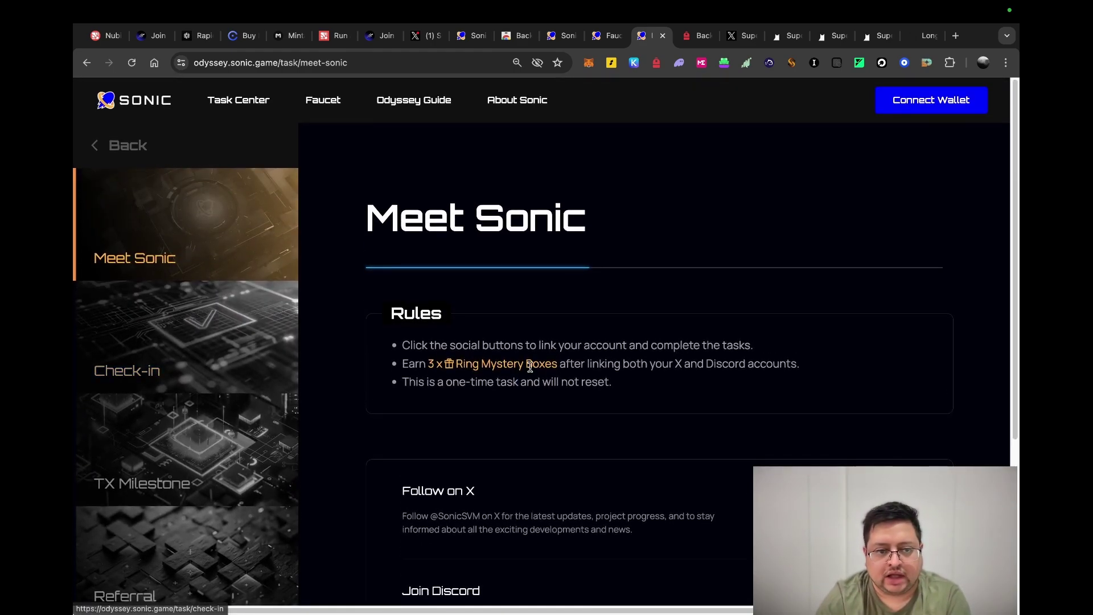
pyautogui.scroll(-3, 655, 334)
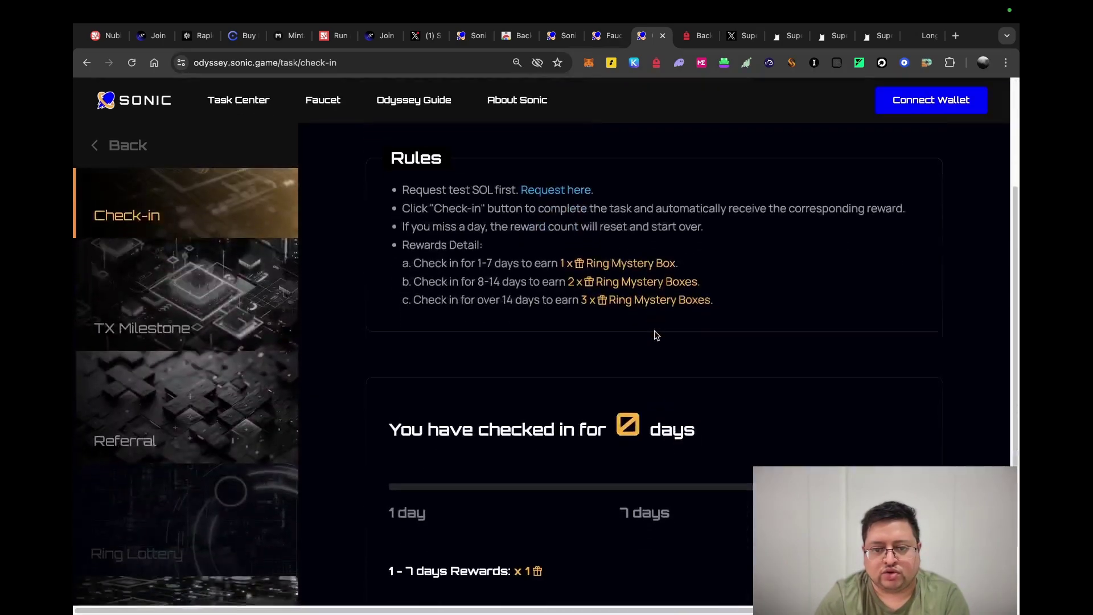
pyautogui.scroll(-2, 657, 335)
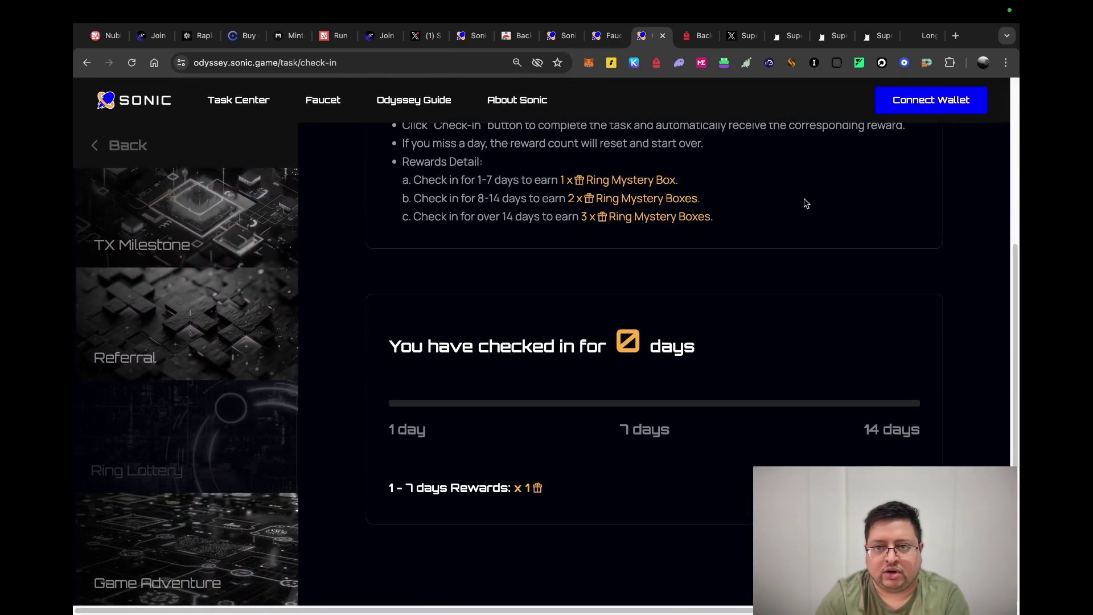
pyautogui.scroll(3, 814, 181)
pyautogui.scroll(-3, 814, 181)
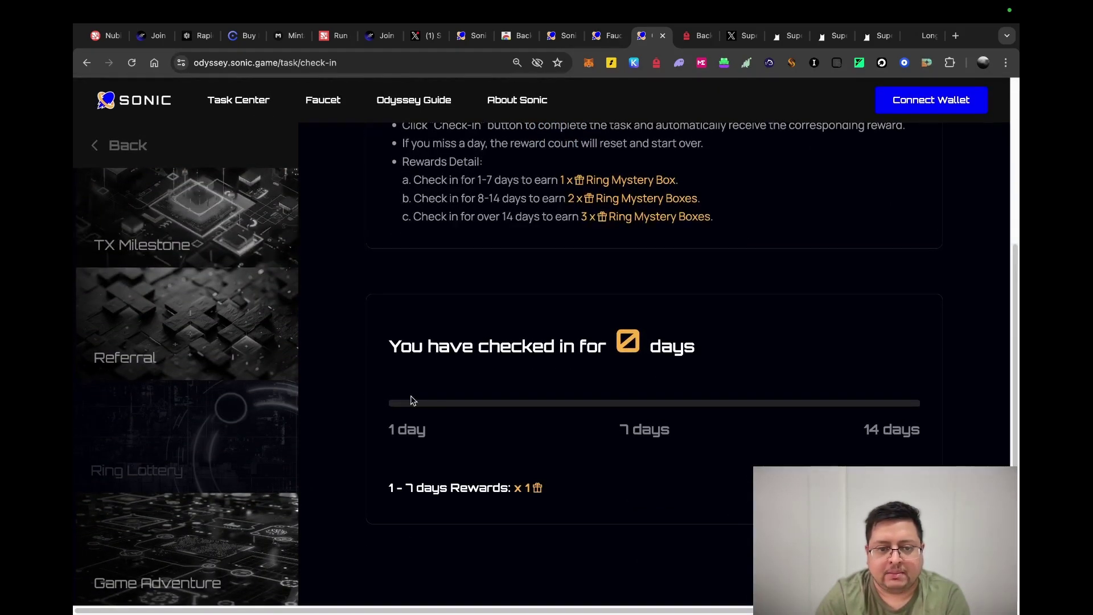
pyautogui.scroll(5, 640, 422)
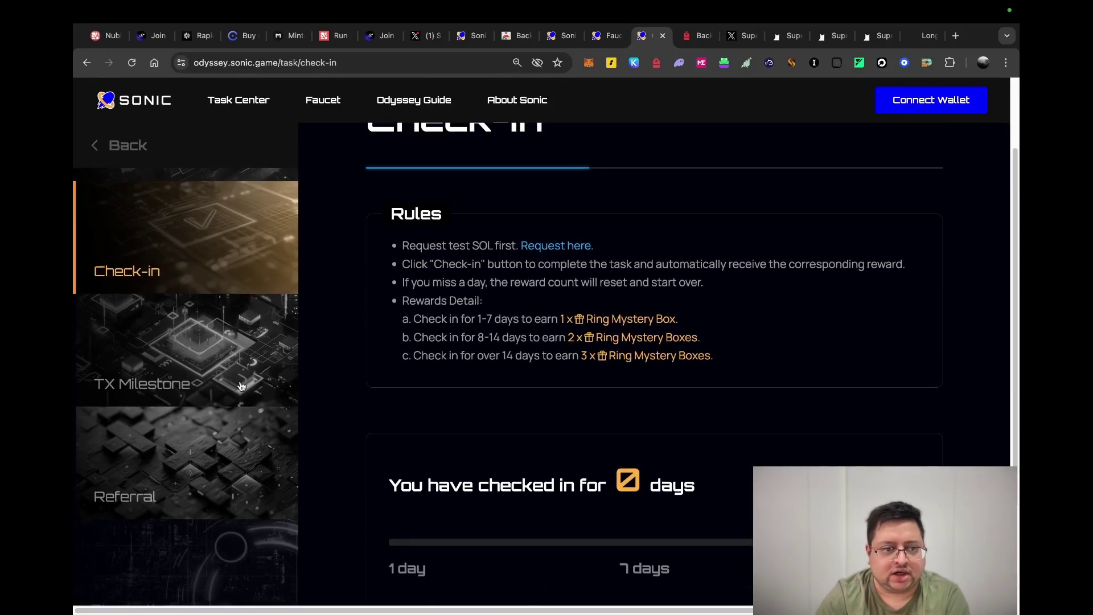
pyautogui.scroll(-4, 549, 413)
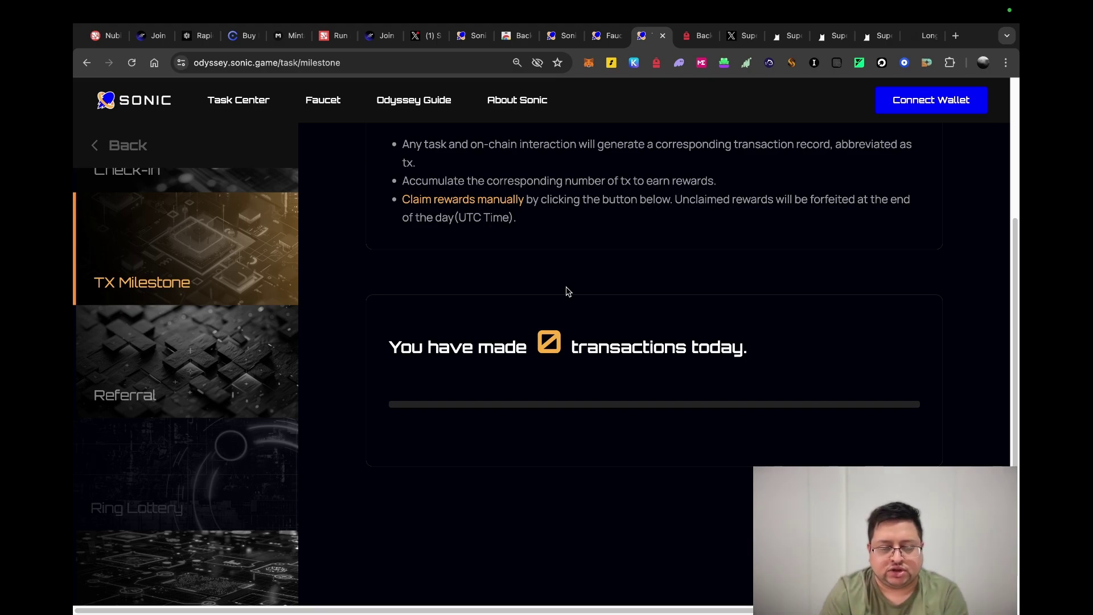
pyautogui.scroll(3, 580, 366)
pyautogui.scroll(-4, 580, 366)
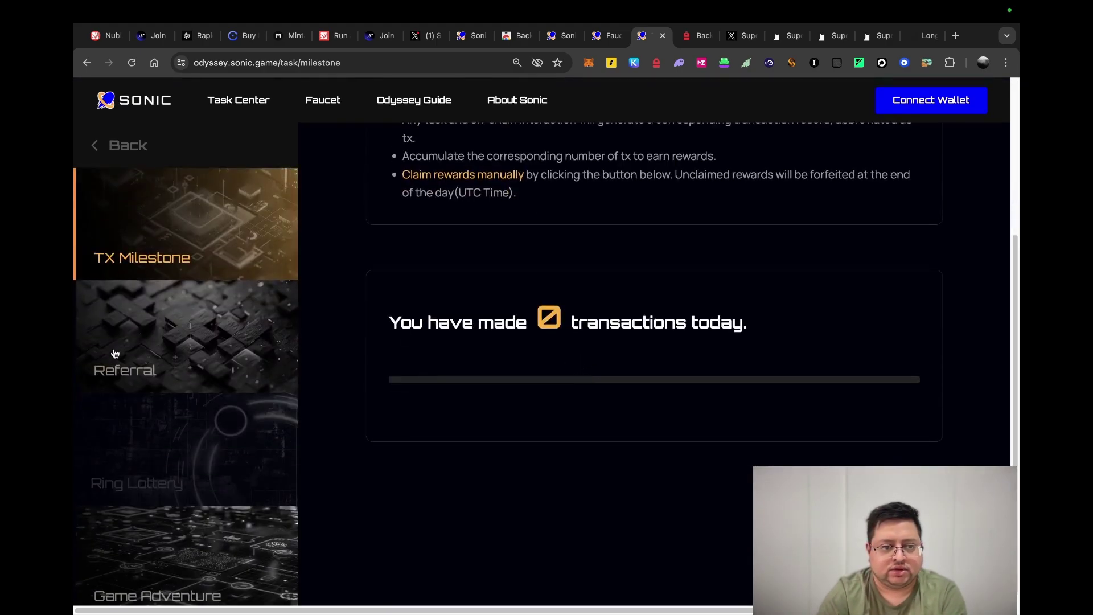
pyautogui.click(101, 356)
pyautogui.scroll(-4, 332, 349)
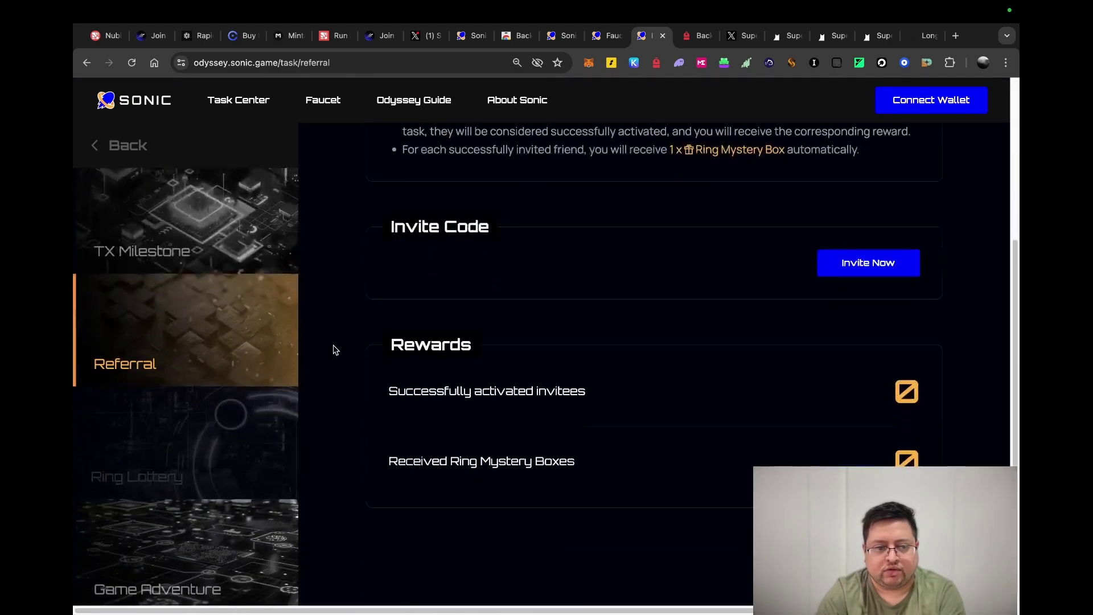
pyautogui.scroll(4, 176, 455)
pyautogui.scroll(-5, 174, 452)
pyautogui.scroll(1, 174, 547)
pyautogui.click(174, 561)
pyautogui.moveTo(504, 530)
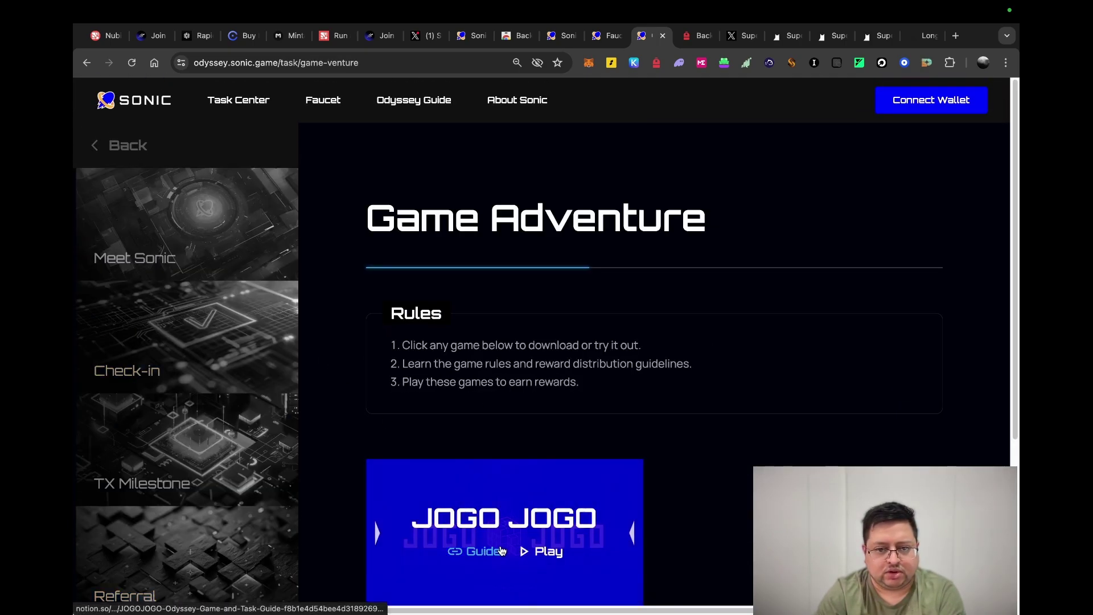
pyautogui.scroll(-3, 545, 355)
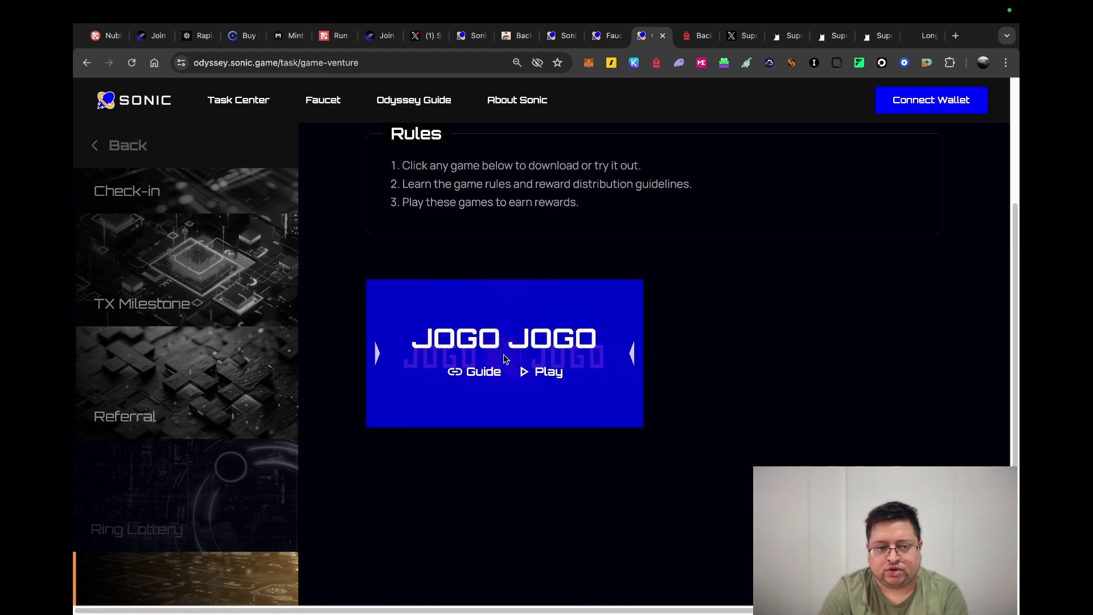
pyautogui.scroll(3, 188, 342)
pyautogui.click(188, 233)
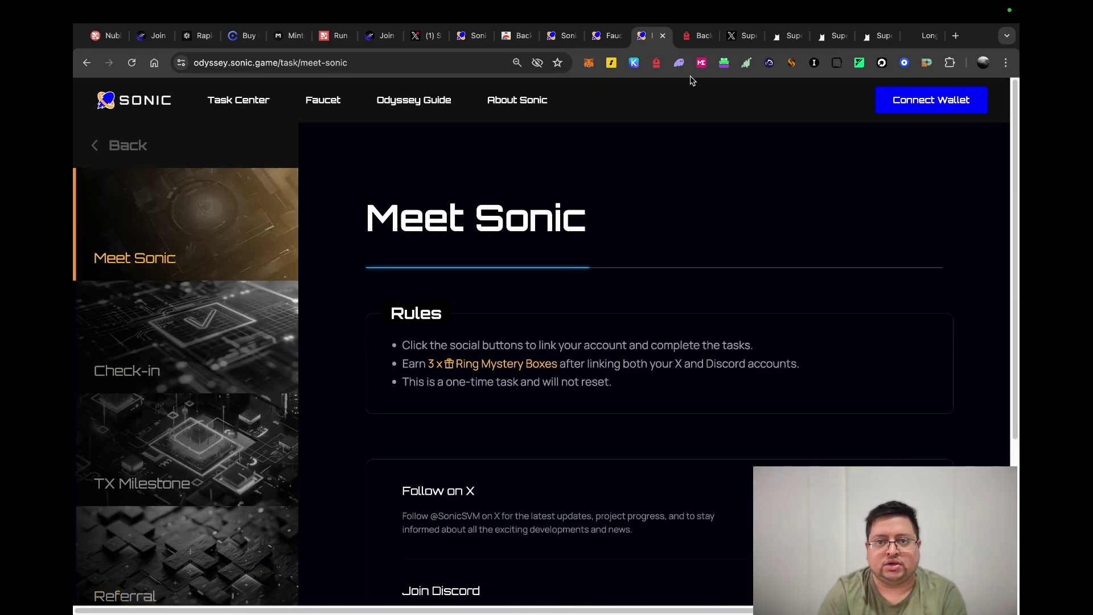
# Glance at the Backpack site, then bring up Superposition's X post announcing its testnet's first phase
pyautogui.click(698, 35)
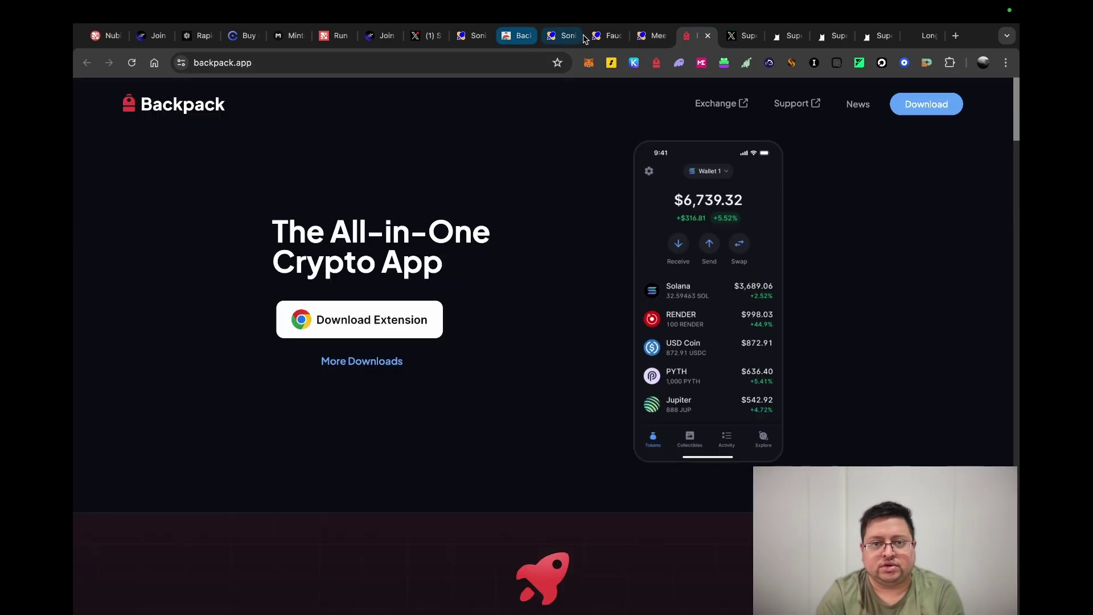
pyautogui.click(750, 40)
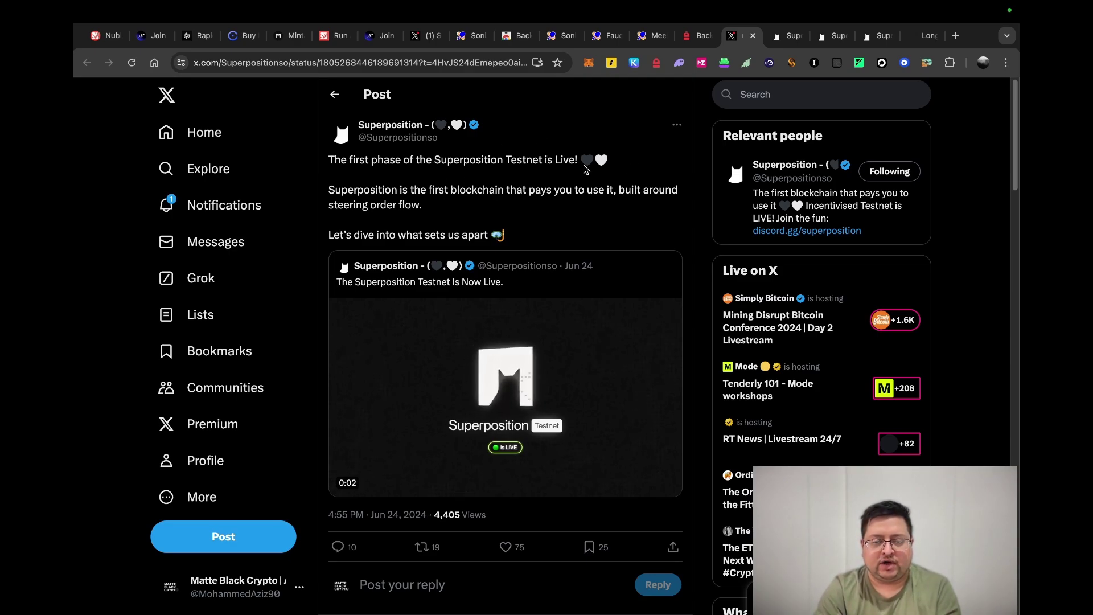
# Review the Superposition explorer and faucet tabs, ending on the bridge's Arbitrum Sepolia SPN deposit view
pyautogui.click(789, 37)
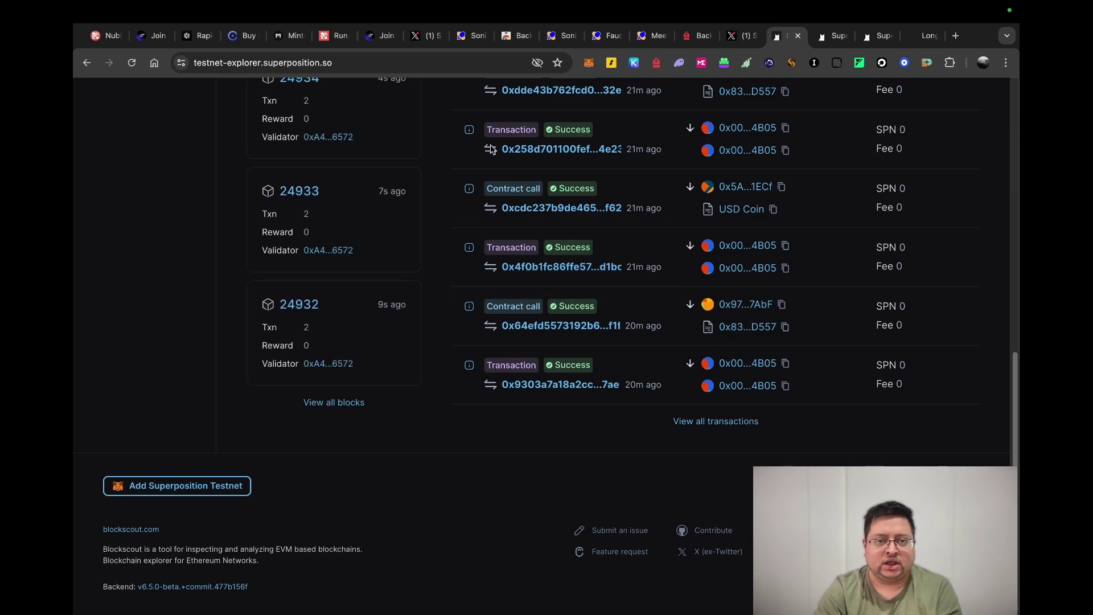
pyautogui.scroll(15, 501, 170)
pyautogui.scroll(-15, 491, 144)
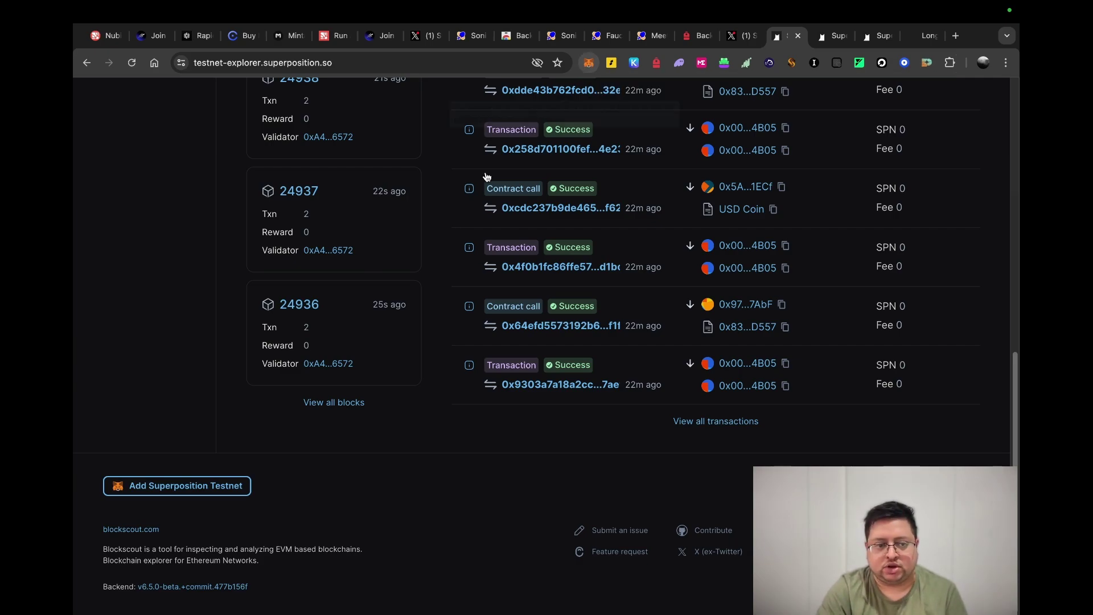
pyautogui.click(835, 40)
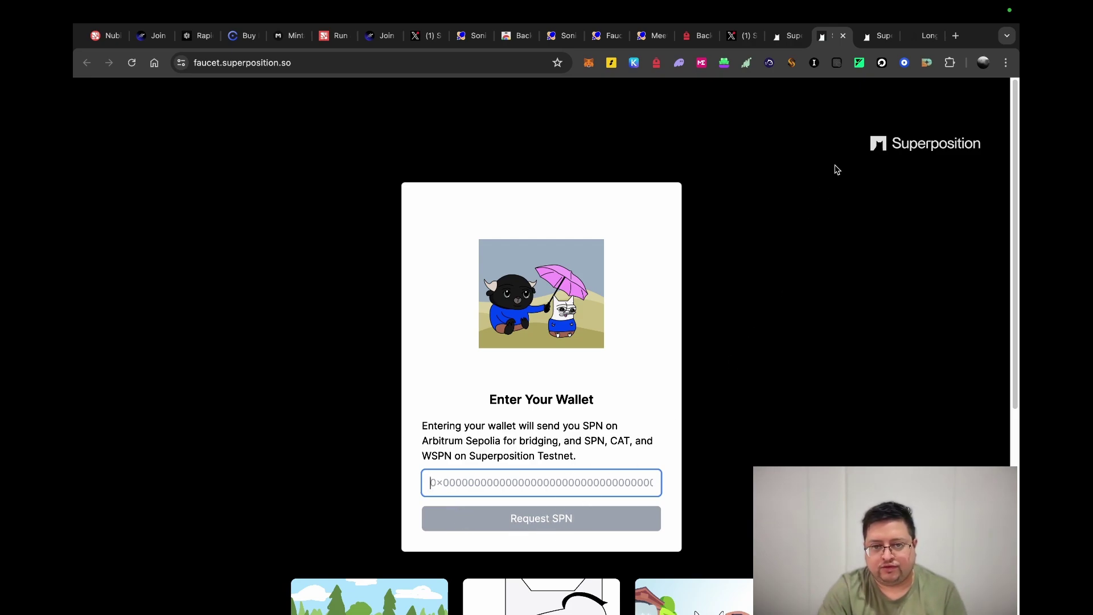
pyautogui.click(882, 37)
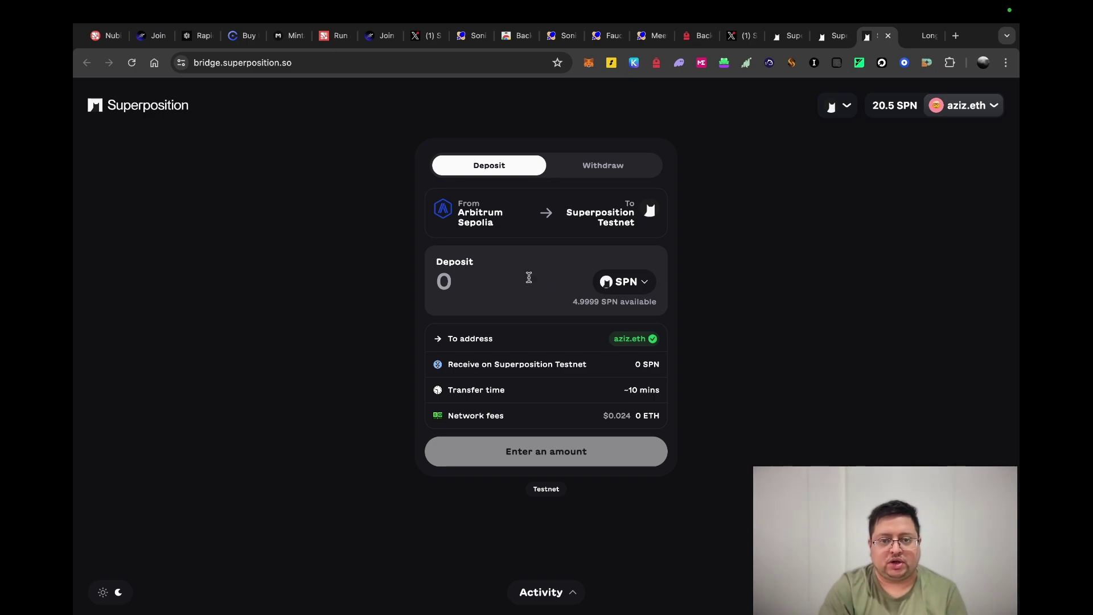
# Close Long.so's token list, look at the Stake page, and return to the Swap form
pyautogui.click(622, 282)
pyautogui.click(925, 35)
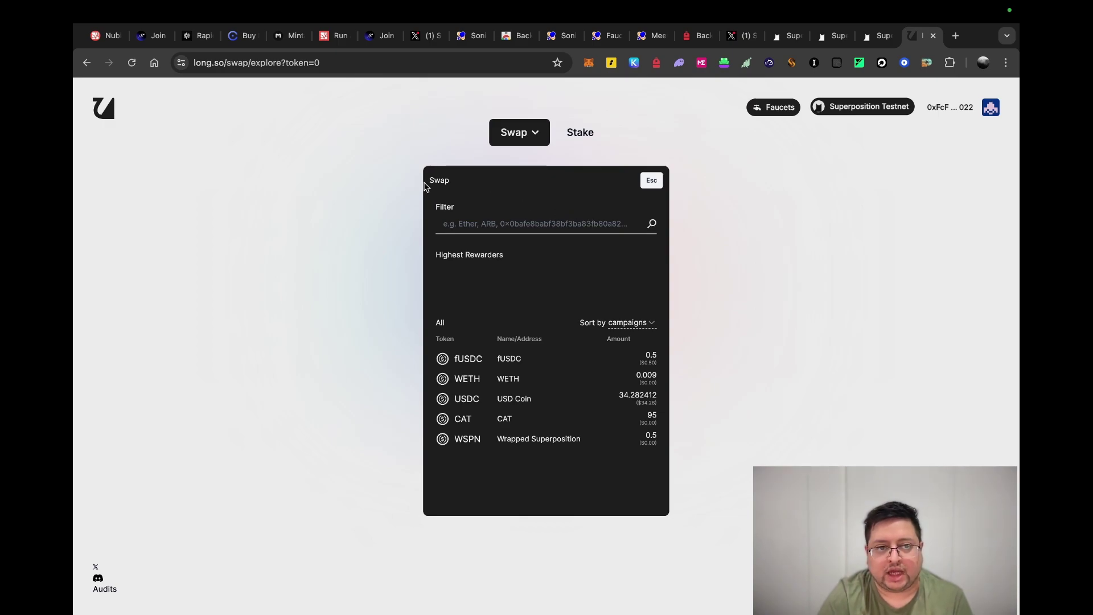
pyautogui.click(651, 181)
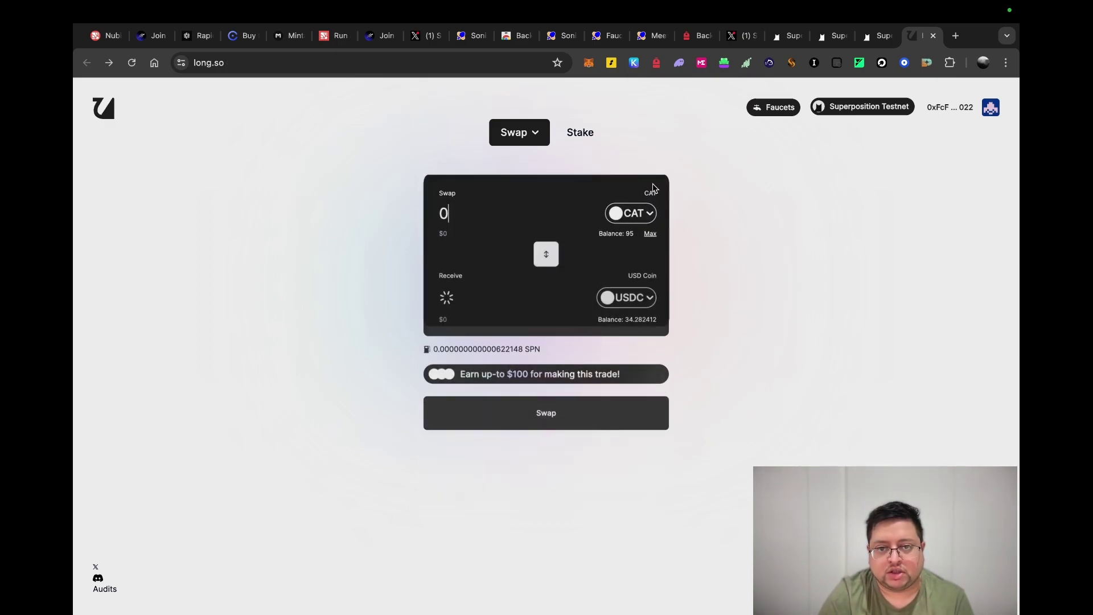
pyautogui.click(579, 134)
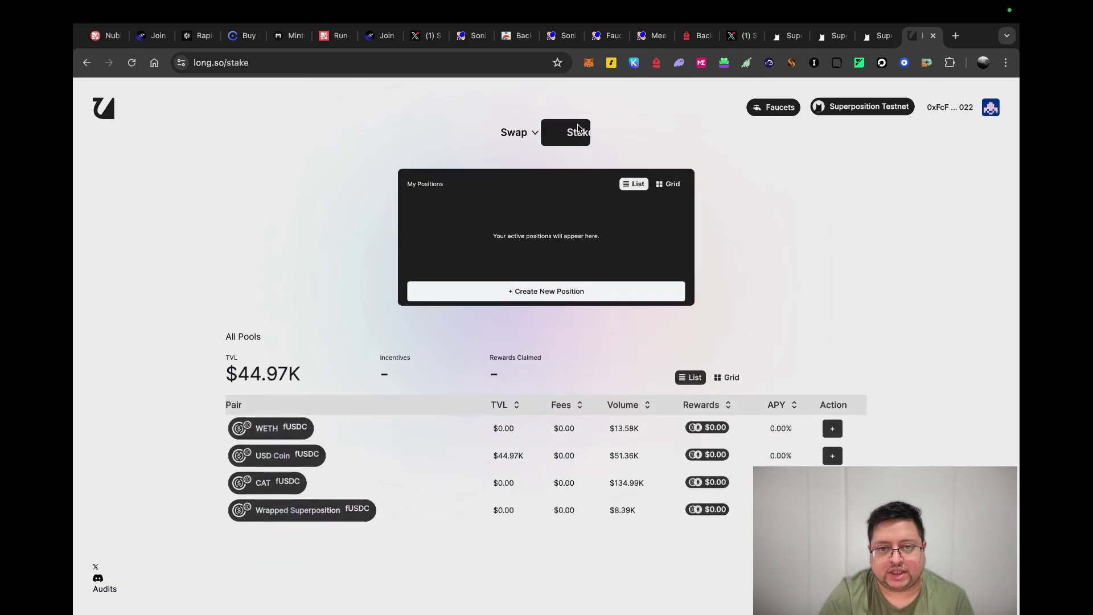
pyautogui.click(513, 131)
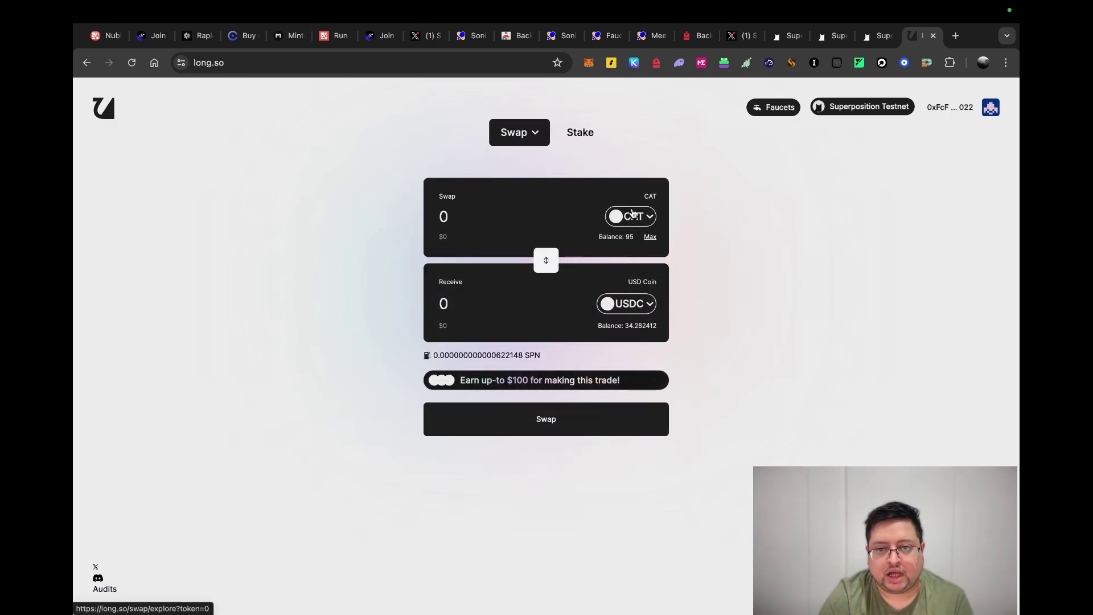
# Choose CAT as the token to swap and set the amount to 5 CAT
pyautogui.click(633, 216)
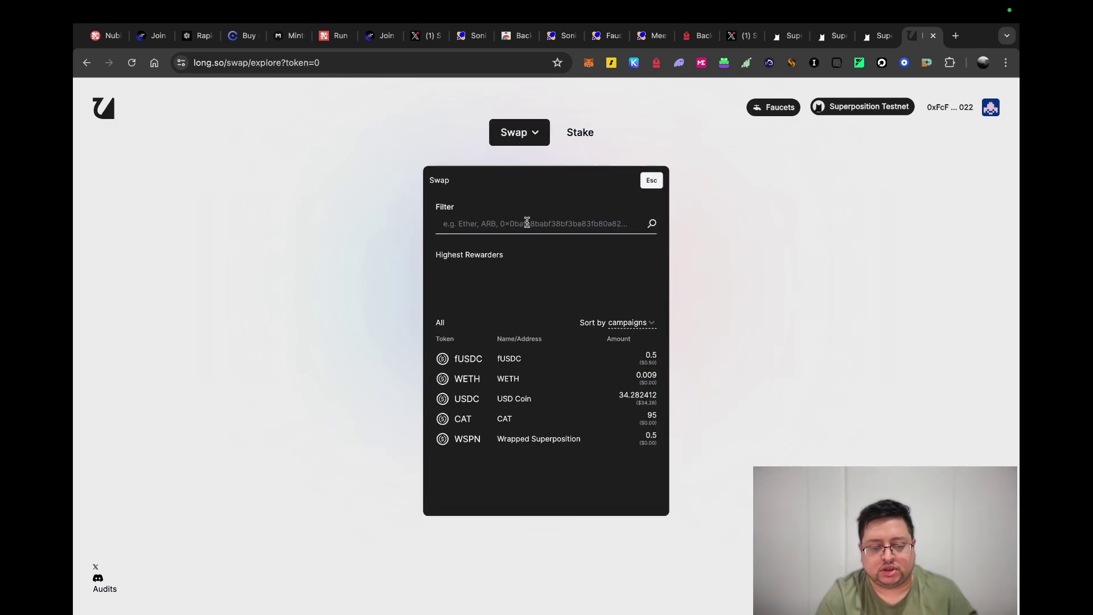
pyautogui.click(528, 420)
pyautogui.click(471, 205)
pyautogui.write('50')
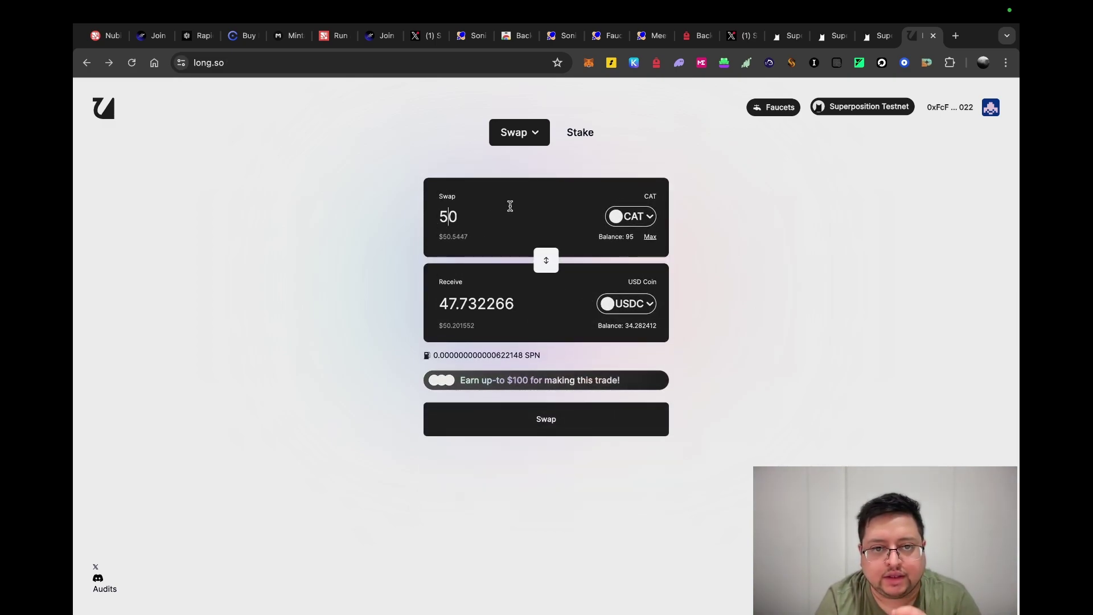
pyautogui.press('BackSpace')
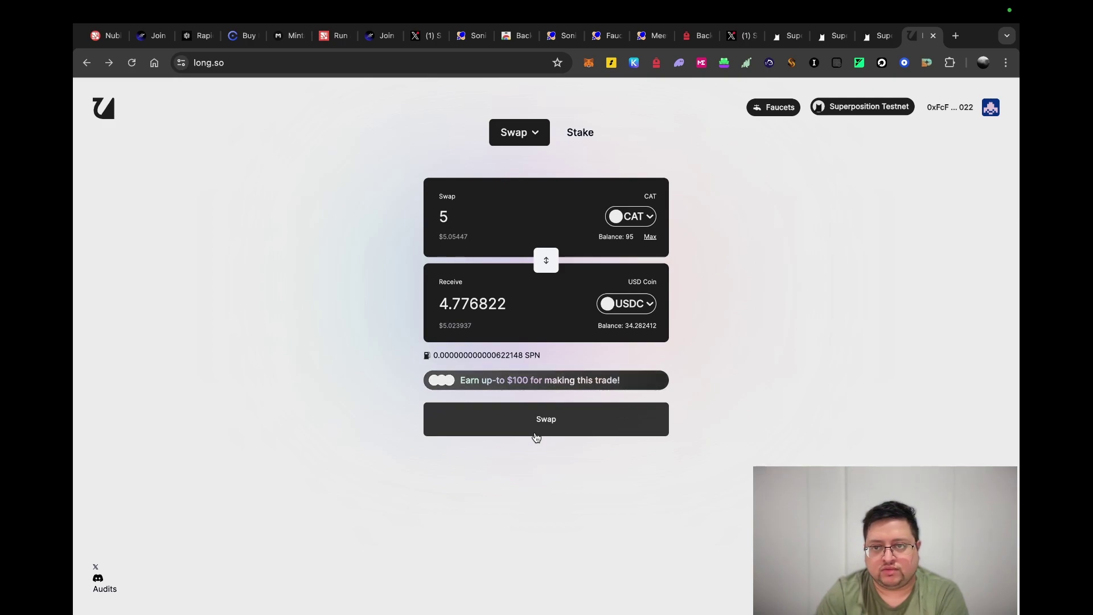
# Submit the CAT-to-USDC swap and approve a 5 CAT spending cap for Long.so in MetaMask
pyautogui.click(577, 431)
pyautogui.click(587, 397)
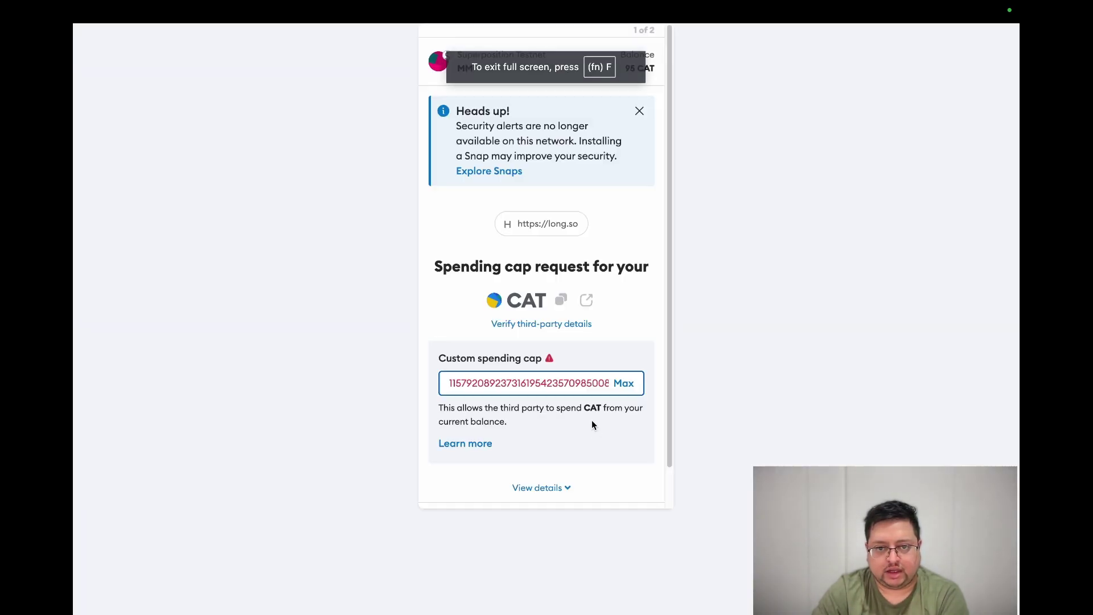
pyautogui.click(624, 383)
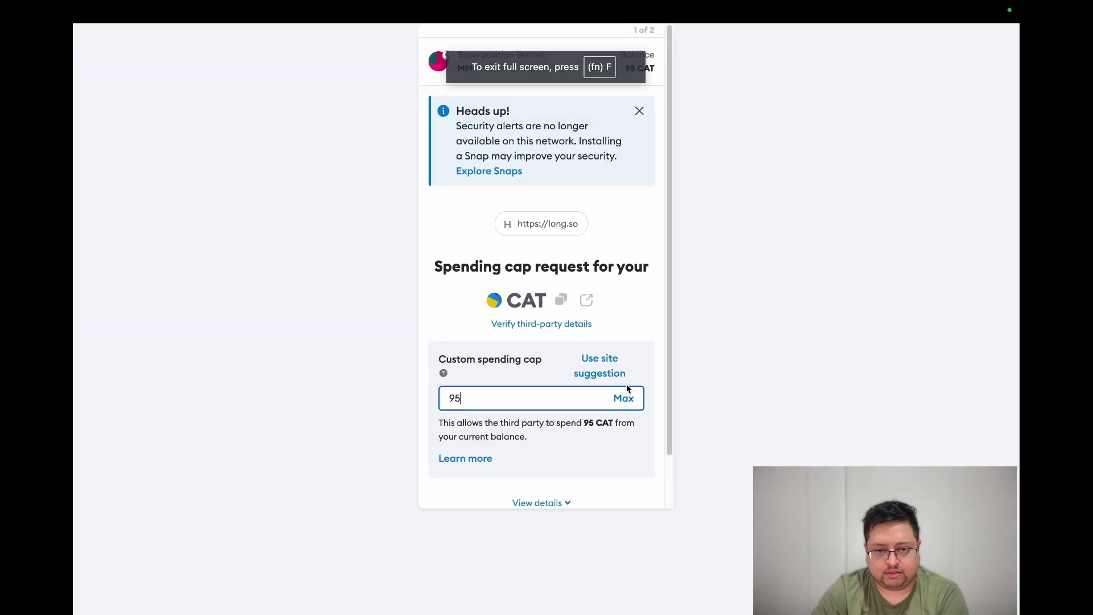
pyautogui.doubleClick(525, 392)
pyautogui.write('5')
pyautogui.scroll(-2, 525, 393)
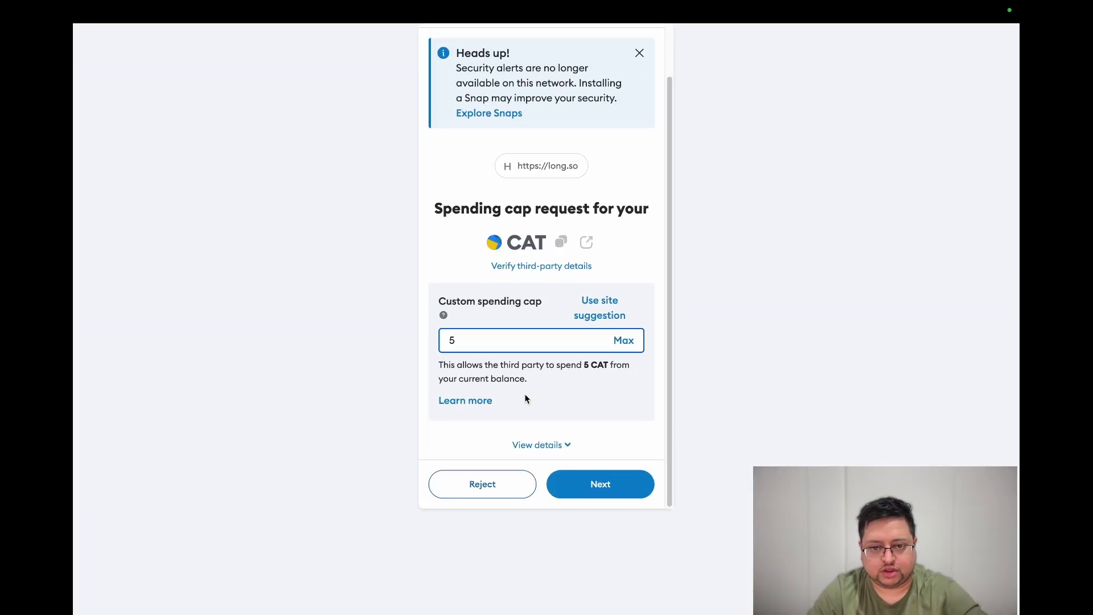
pyautogui.click(593, 488)
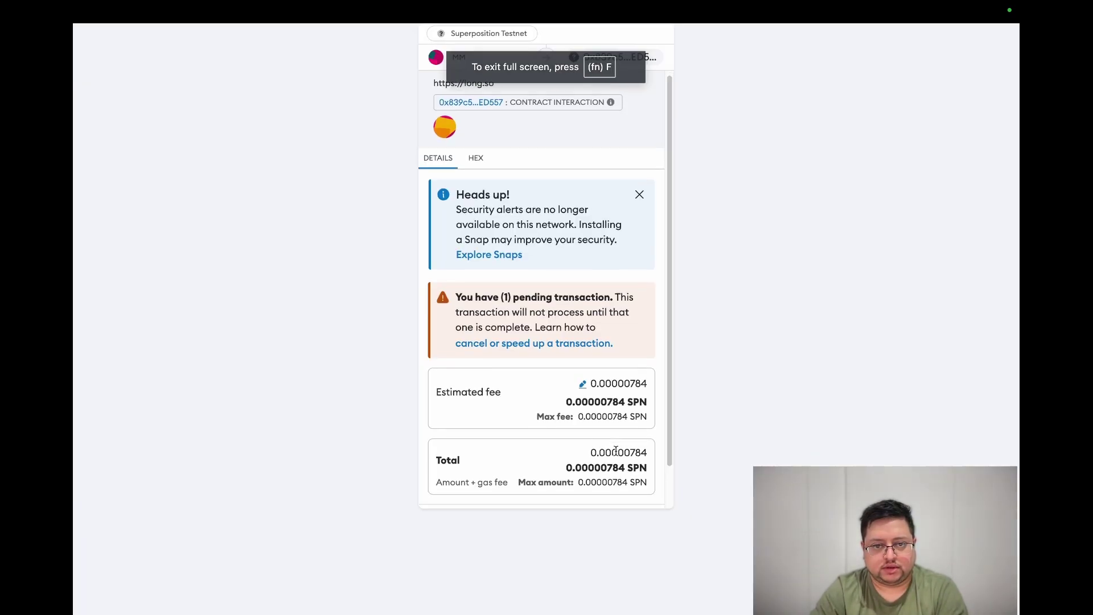
pyautogui.scroll(-2, 589, 472)
# Confirm the swap, then open the Arbitrum Sepolia ETH faucet from Long.so's Faucets menu
pyautogui.click(619, 491)
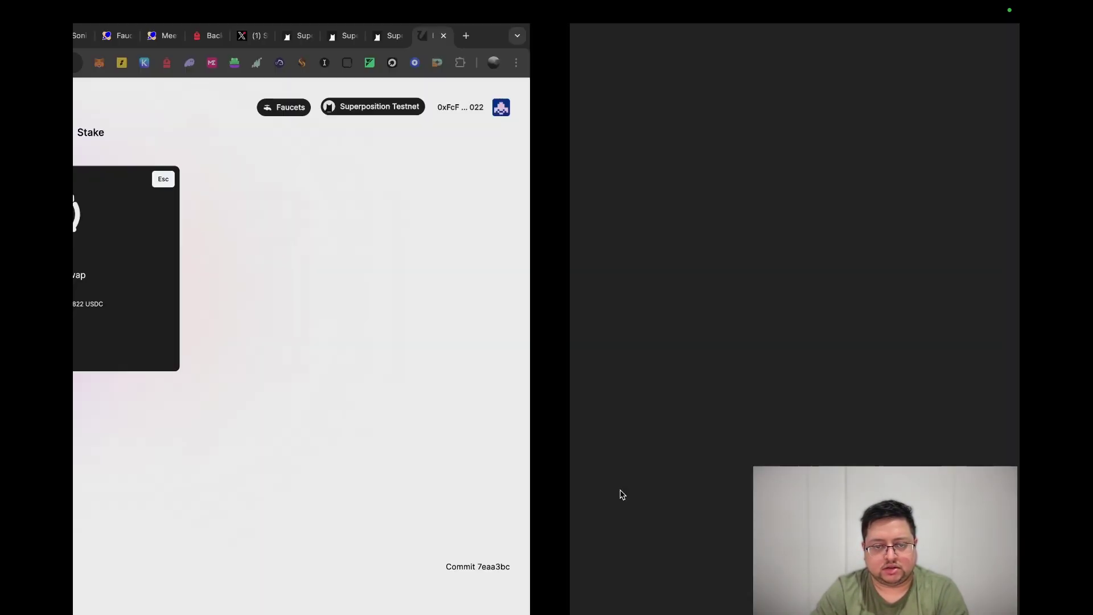
pyautogui.click(622, 347)
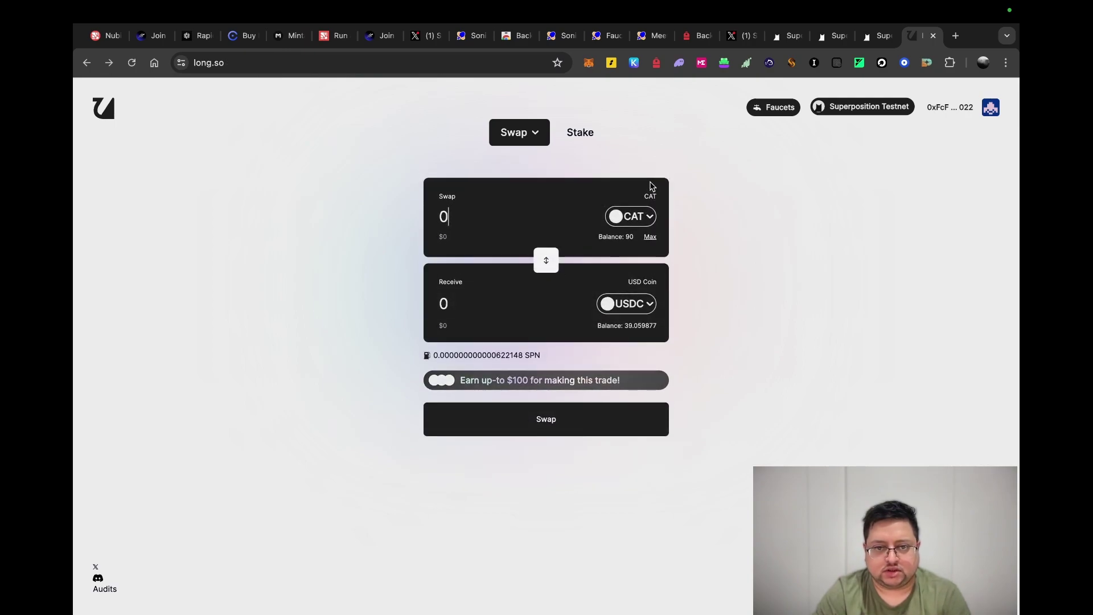
pyautogui.click(636, 303)
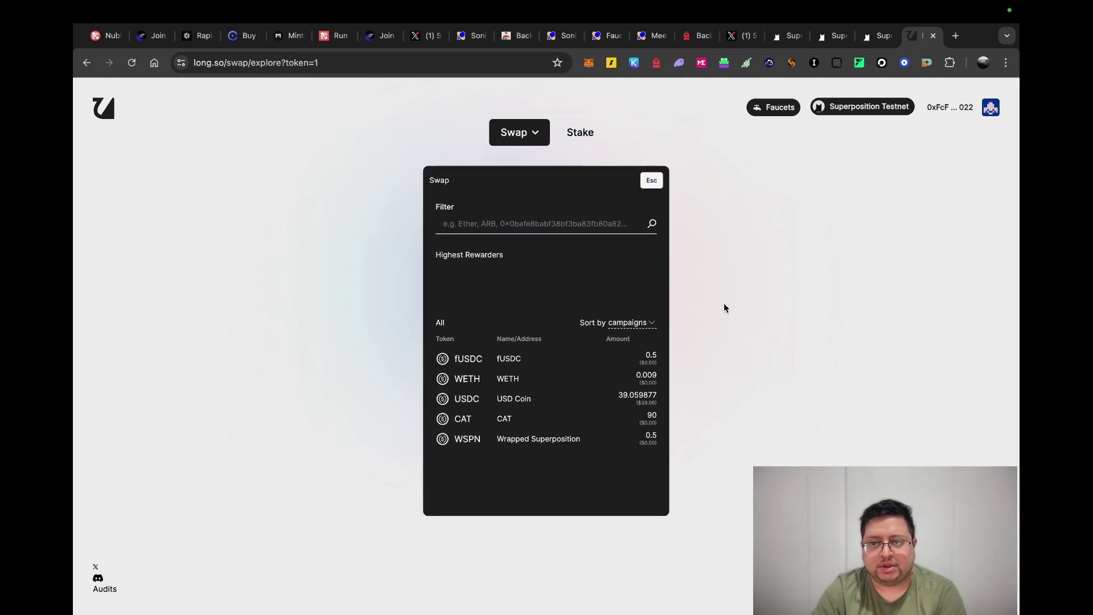
pyautogui.click(783, 111)
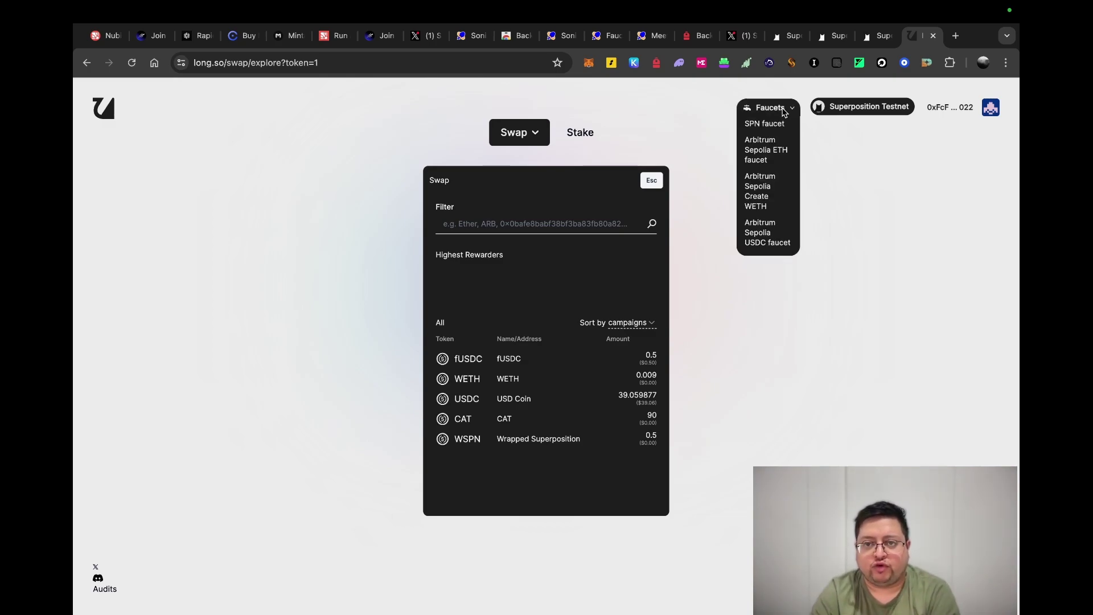
pyautogui.click(766, 152)
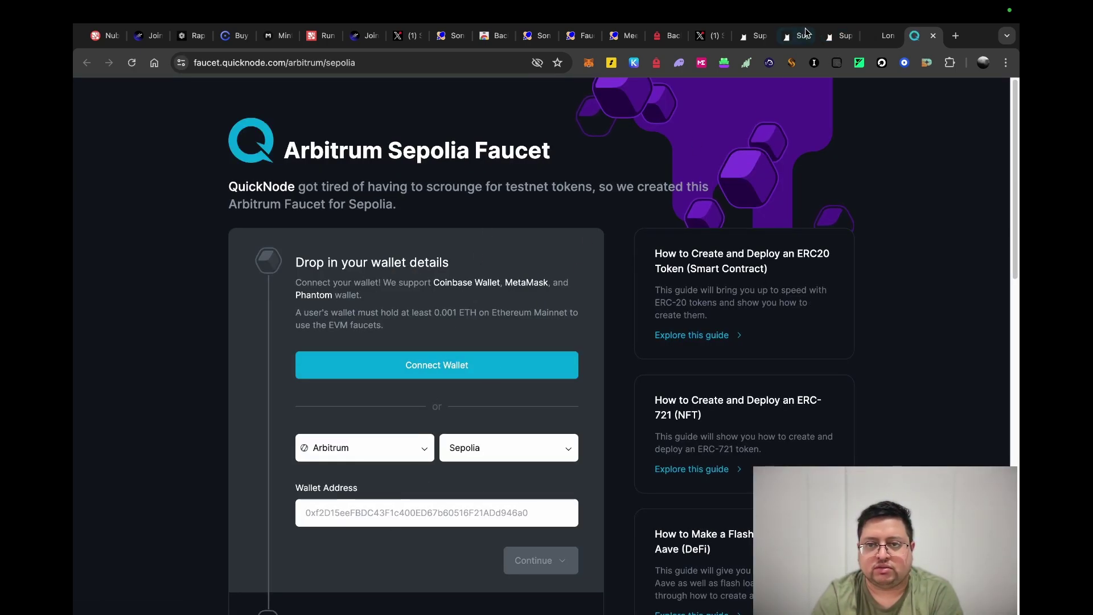
pyautogui.click(881, 36)
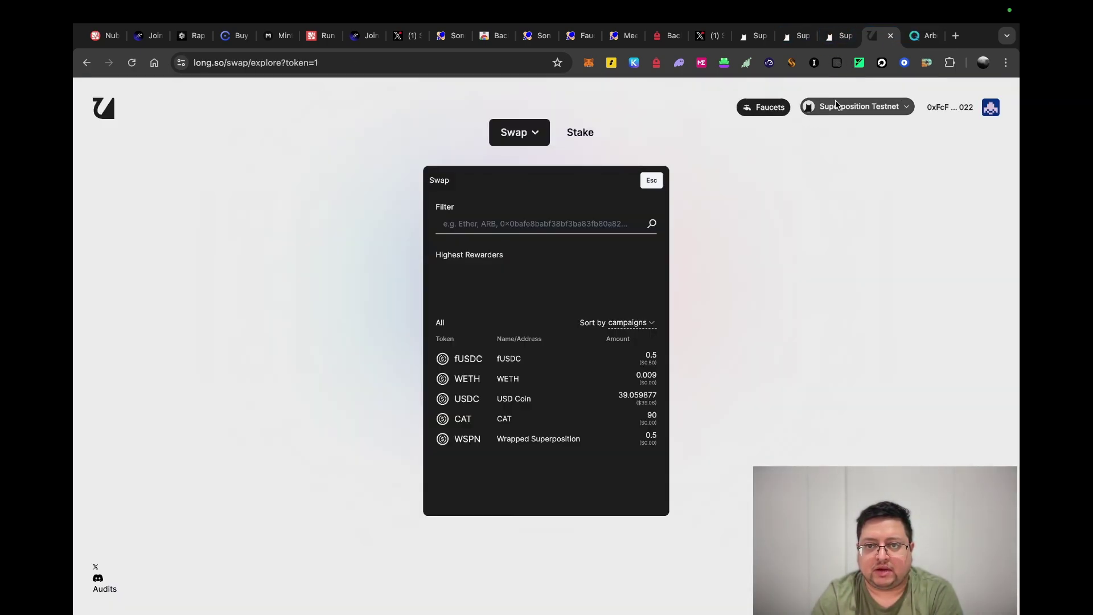
# Open the Arbiscan WETH contract's Write as Proxy deposit function and select its payableAmount field
pyautogui.click(844, 109)
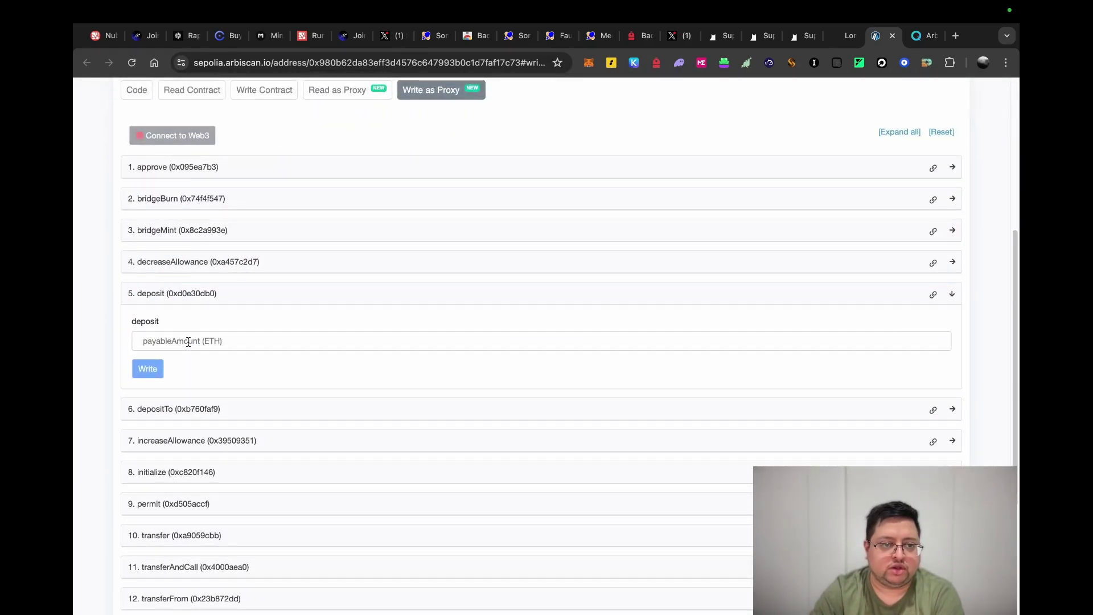
pyautogui.click(188, 341)
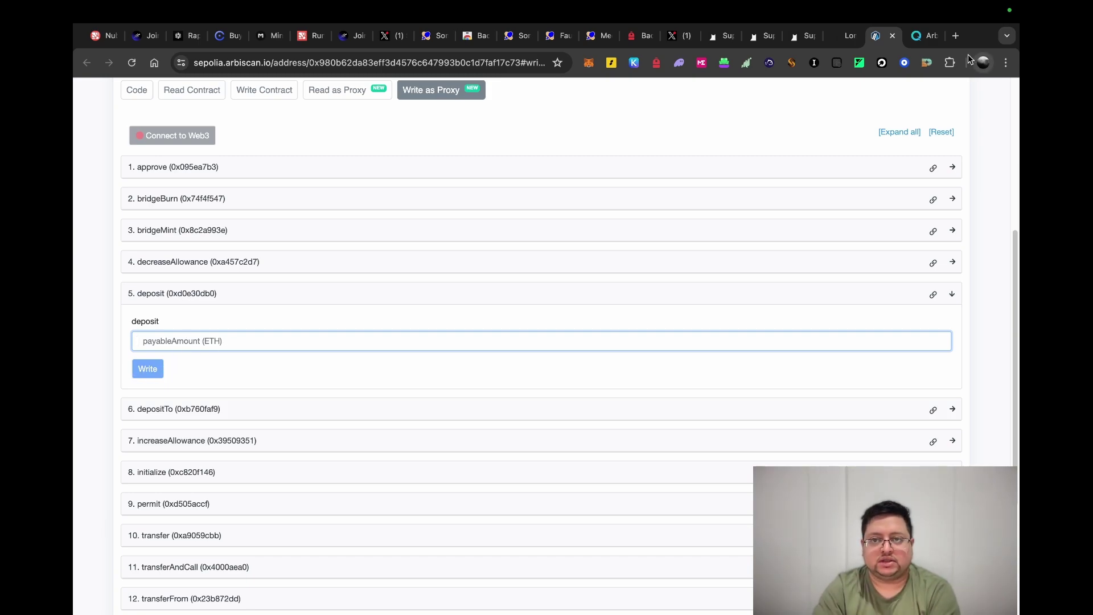
pyautogui.click(925, 37)
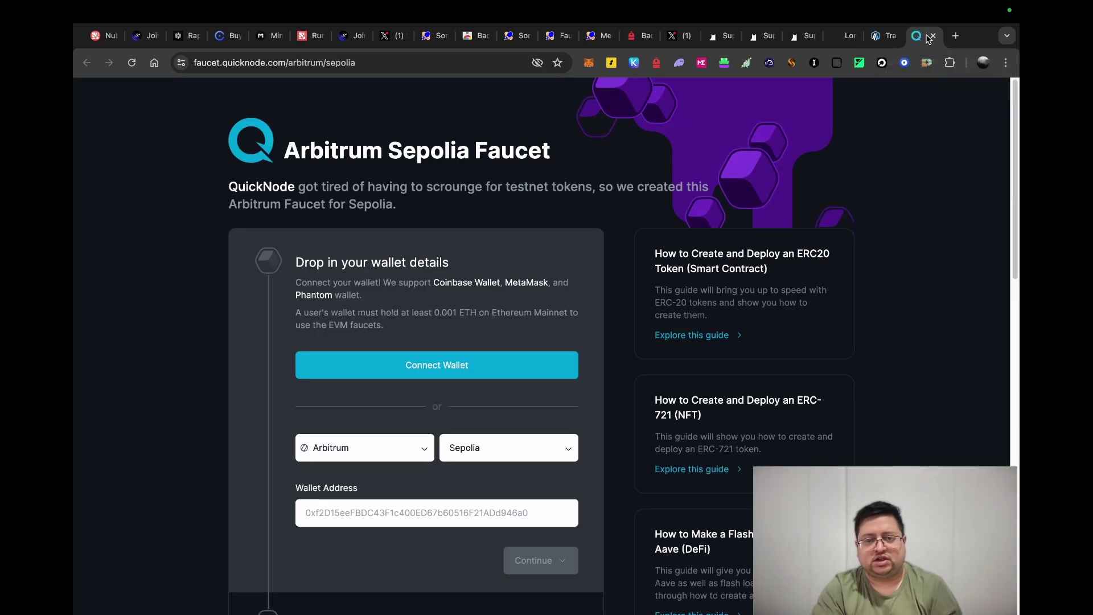